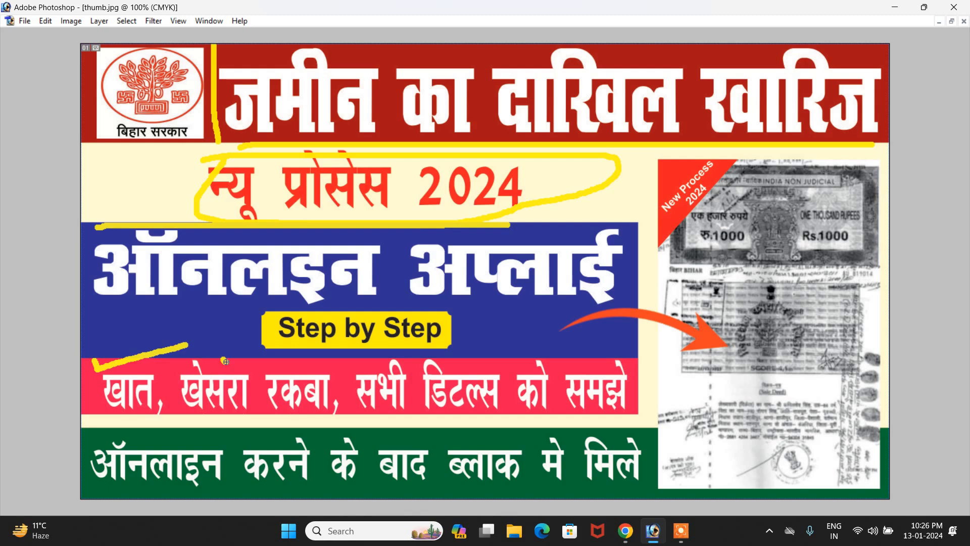
- Paint yellow strokes on the thumbnail above the pink band's second and third words, beside "Step by Step", and after the green band's text
{"action": "left_click_drag", "start_coordinate": [225, 361], "coordinate": [274, 348]}
{"action": "left_click_drag", "start_coordinate": [292, 363], "coordinate": [353, 349]}
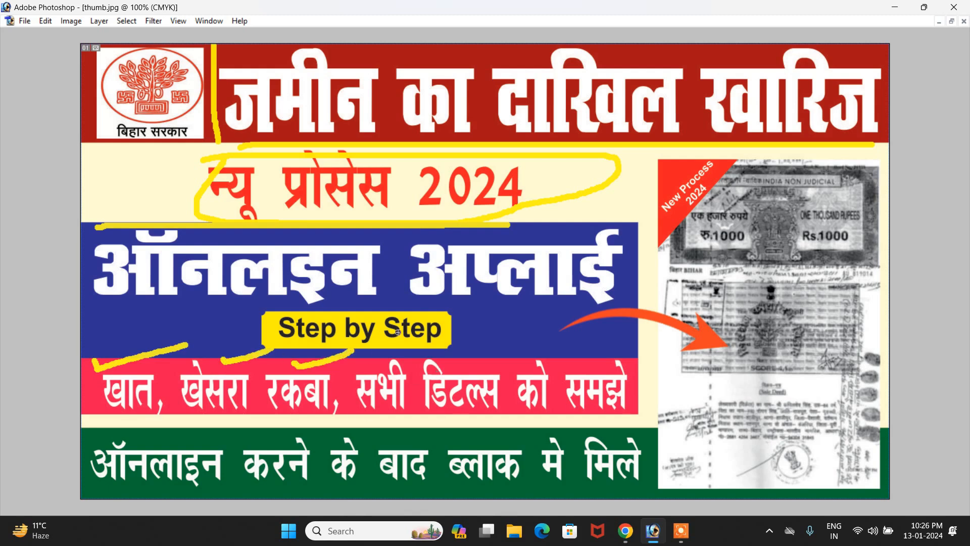
{"action": "left_click_drag", "start_coordinate": [466, 331], "coordinate": [550, 316]}
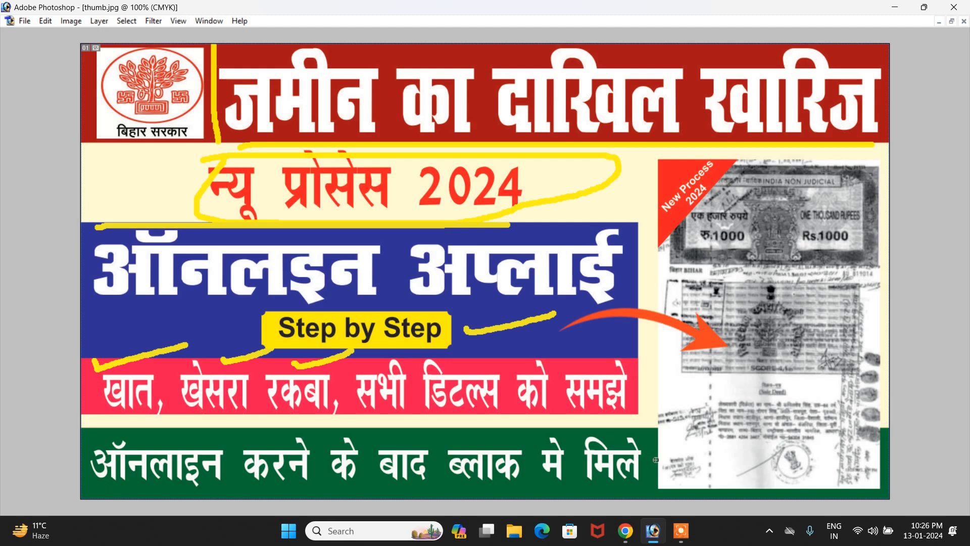
{"action": "mouse_move", "coordinate": [651, 454]}
{"action": "left_mouse_down"}
{"action": "mouse_move", "coordinate": [694, 437]}
{"action": "mouse_move", "coordinate": [723, 447]}
{"action": "left_mouse_up"}
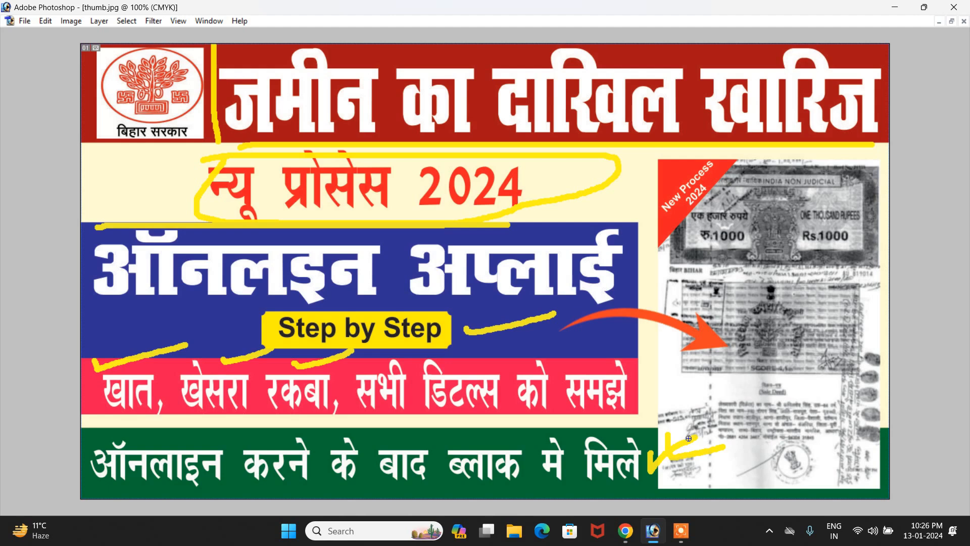
- Switch to Chrome, replace the open page with a new tab, and search Google for "bhumi bihar"
{"action": "left_click", "coordinate": [626, 532]}
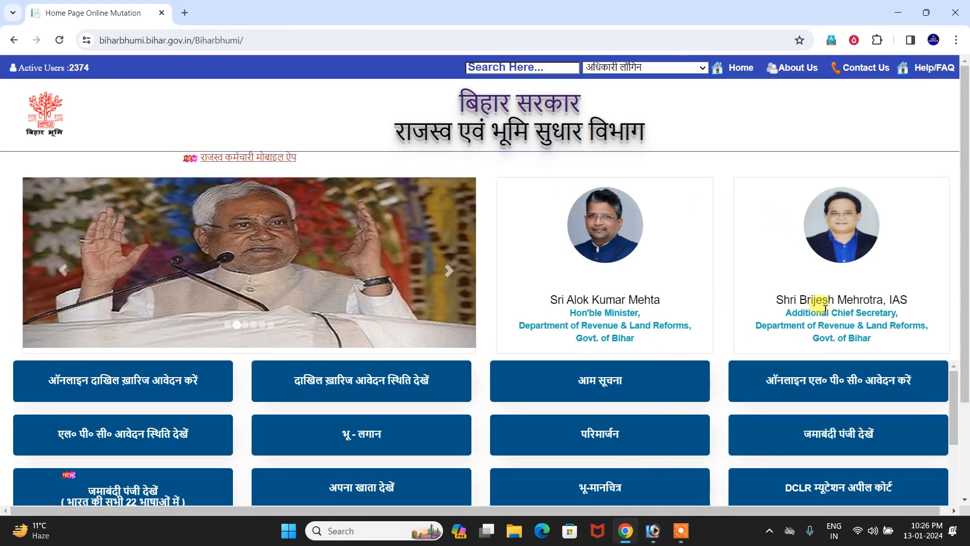
{"action": "left_click", "coordinate": [184, 13]}
{"action": "left_click", "coordinate": [161, 13]}
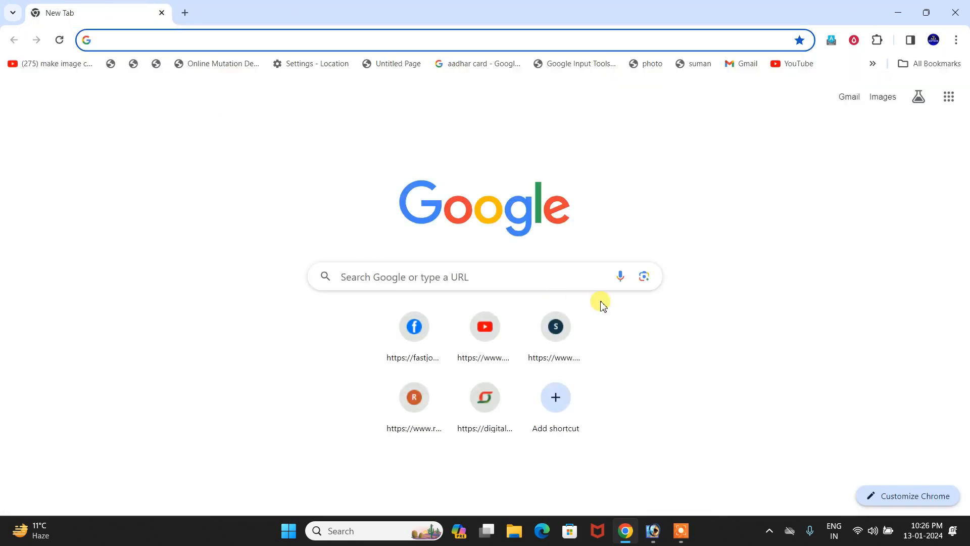
{"action": "left_click", "coordinate": [379, 273]}
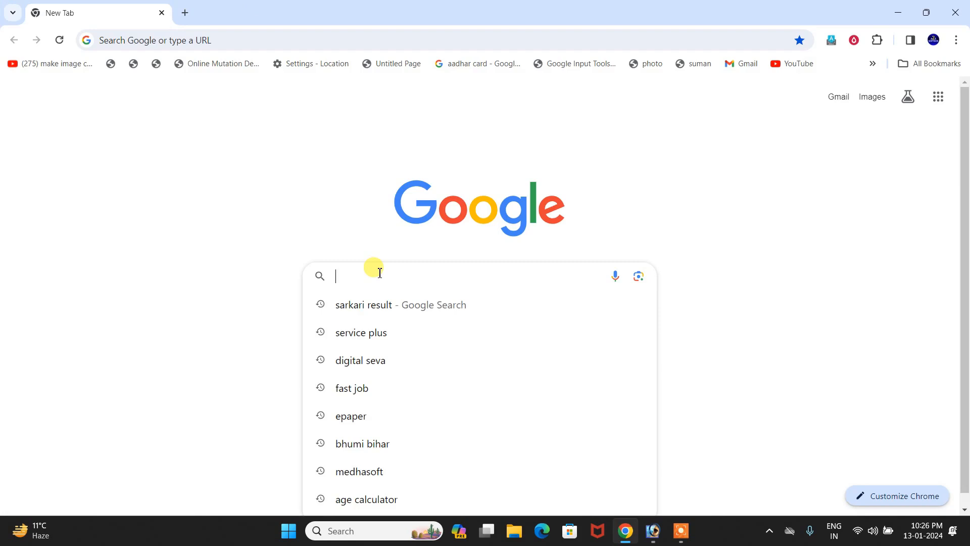
{"action": "type", "text": "bhumi bi"}
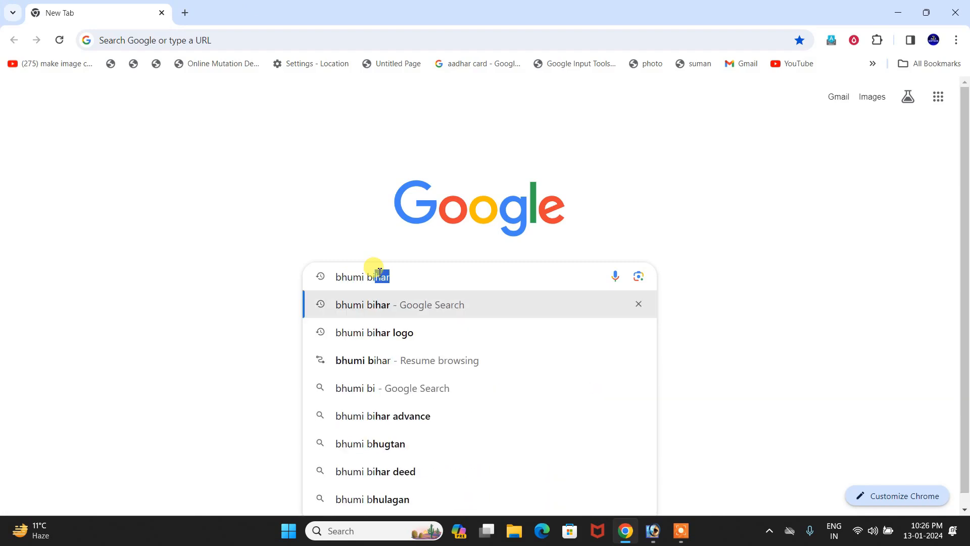
{"action": "type", "text": "har"}
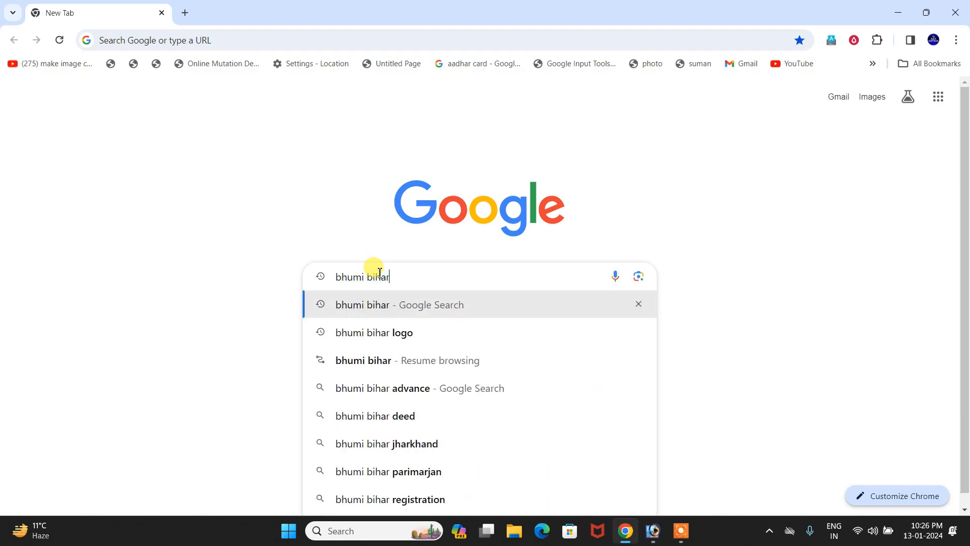
{"action": "key", "text": "Return"}
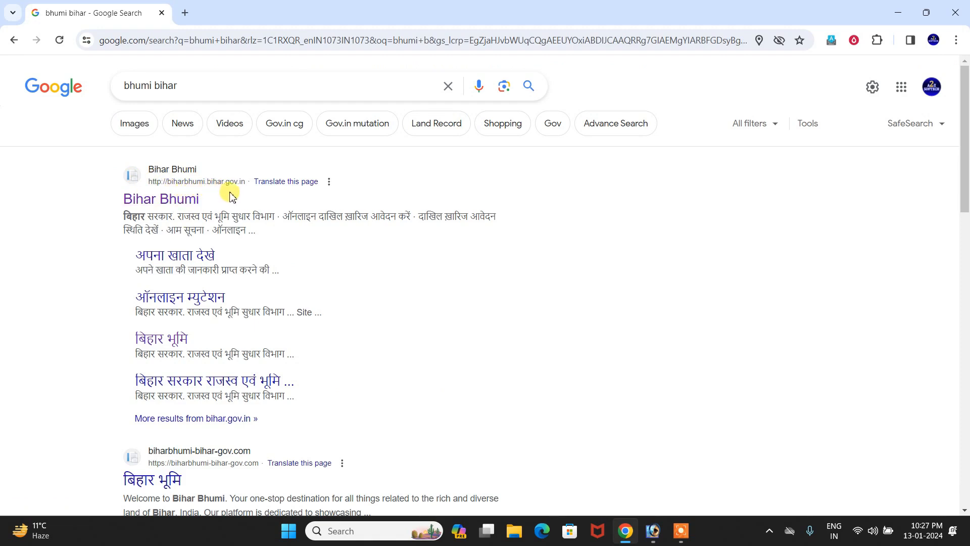
- Open the official biharbhumi.bihar.gov.in site from the search results and look over its home page
{"action": "left_click", "coordinate": [172, 178]}
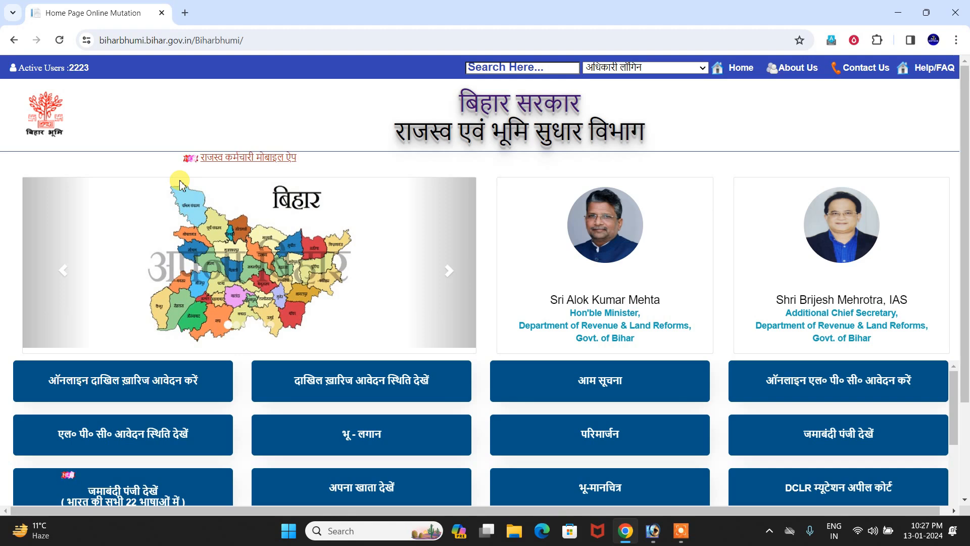
{"action": "scroll", "coordinate": [461, 262], "scroll_direction": "down", "scroll_amount": 1}
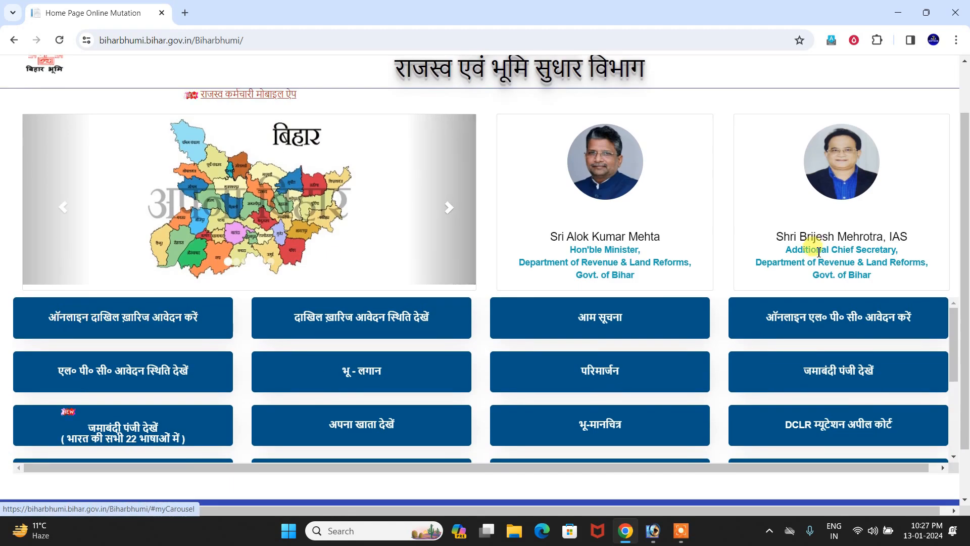
{"action": "scroll", "coordinate": [747, 243], "scroll_direction": "up", "scroll_amount": 1}
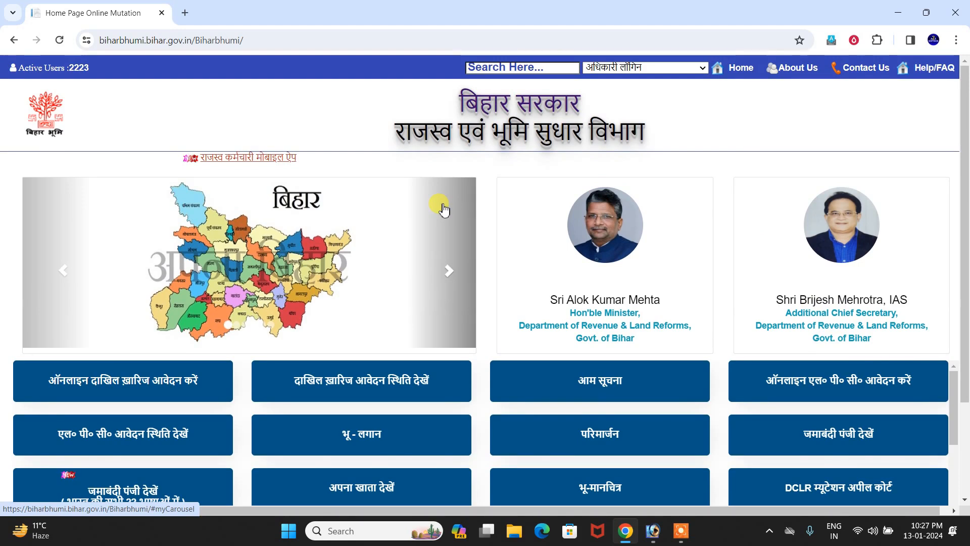
- Open the online mutation application service (ऑनलाइन दाखिल ख़ारिज आवेदन करें) and go to its new user registration form
{"action": "scroll", "coordinate": [440, 207], "scroll_direction": "down", "scroll_amount": 2}
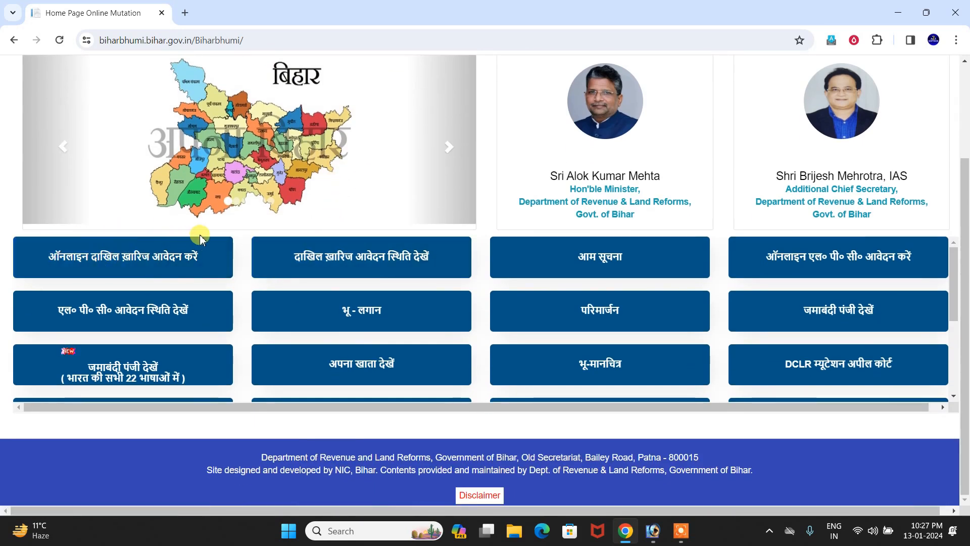
{"action": "left_click", "coordinate": [119, 266]}
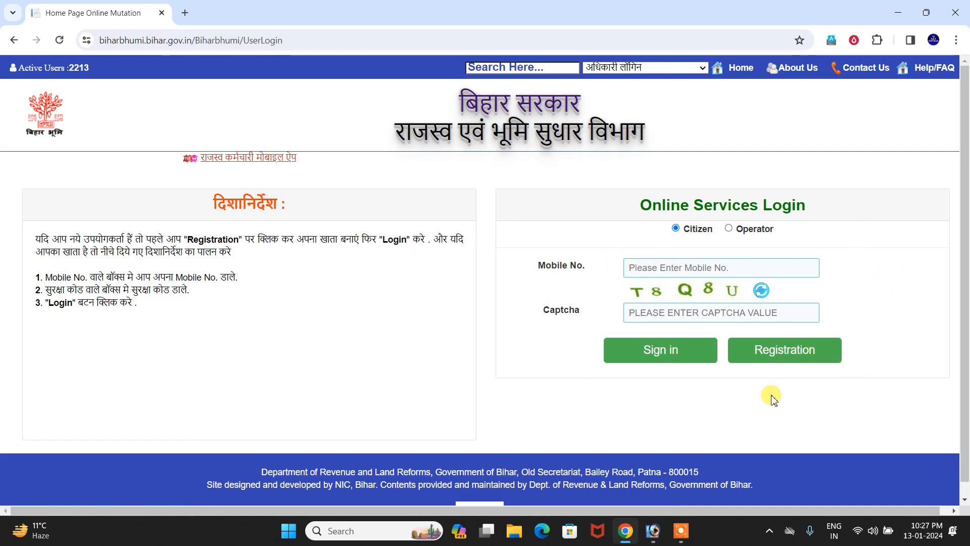
{"action": "left_click", "coordinate": [804, 357]}
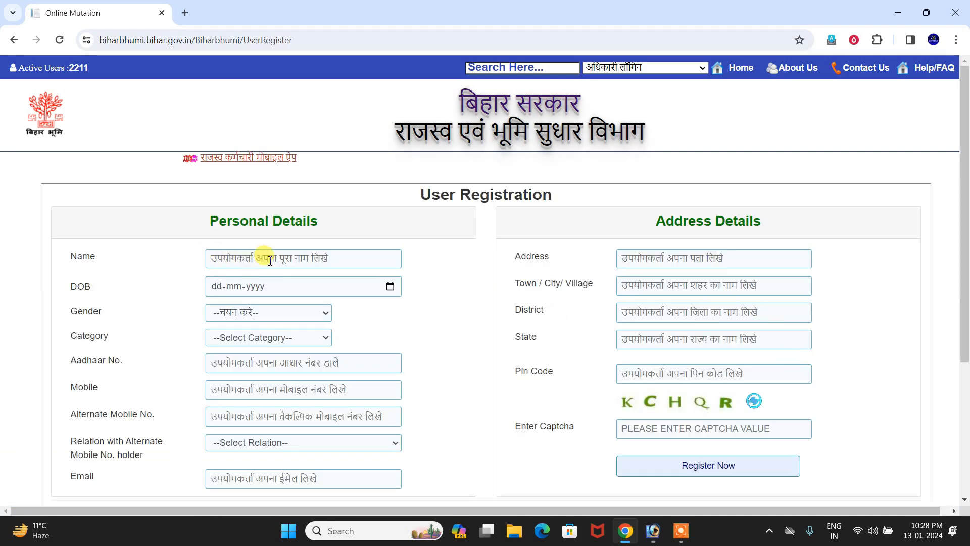
- Fill in the applicant's full name in English in the registration form's personal details
{"action": "left_click", "coordinate": [230, 259]}
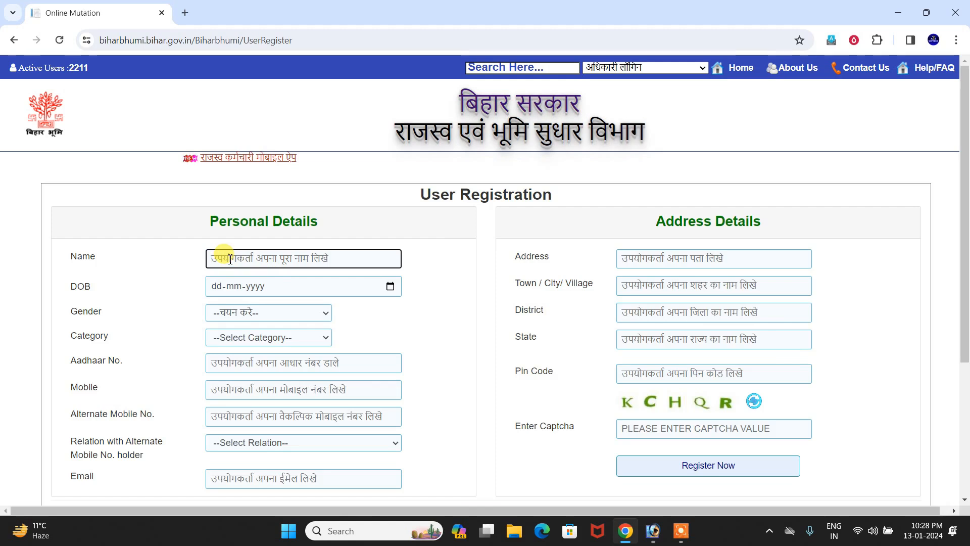
{"action": "key", "text": "alt+shift"}
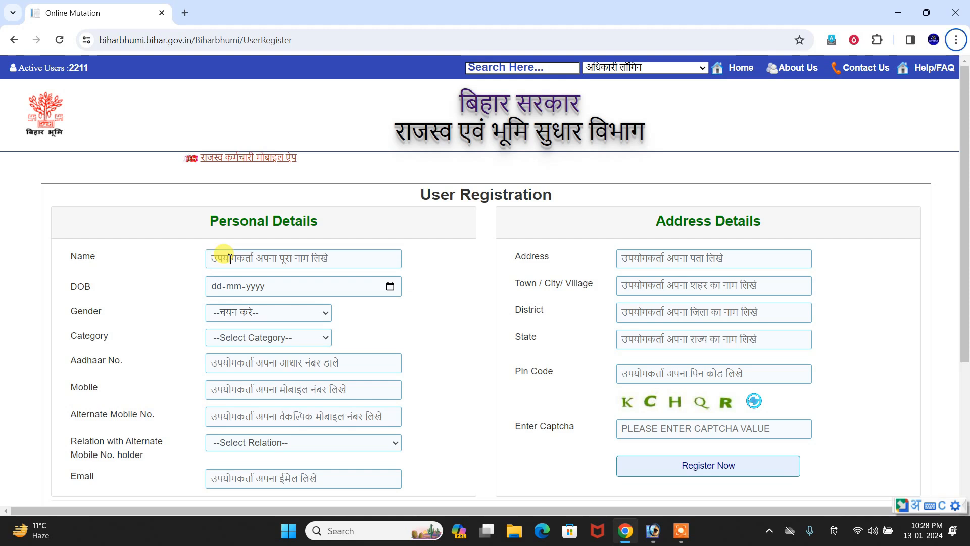
{"action": "key", "text": "alt+shift"}
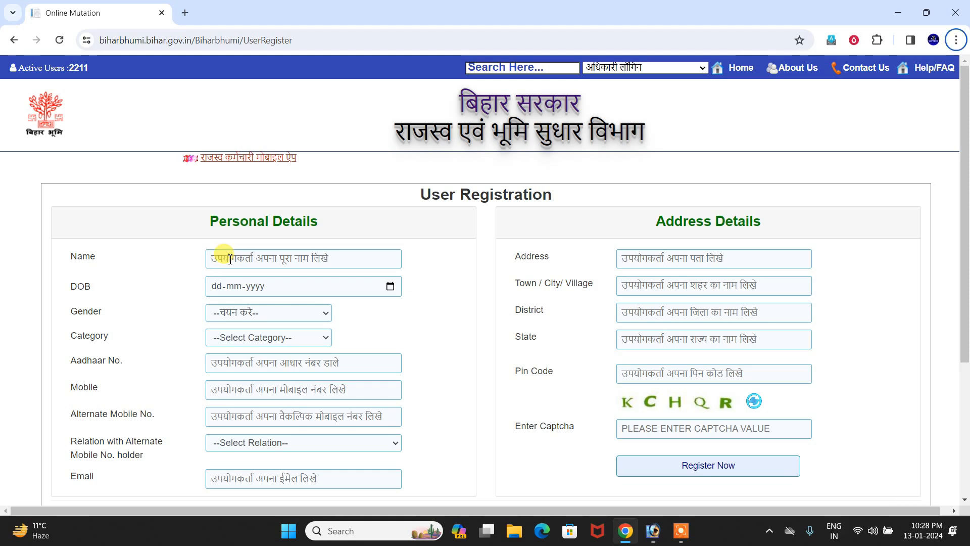
{"action": "left_click", "coordinate": [231, 259]}
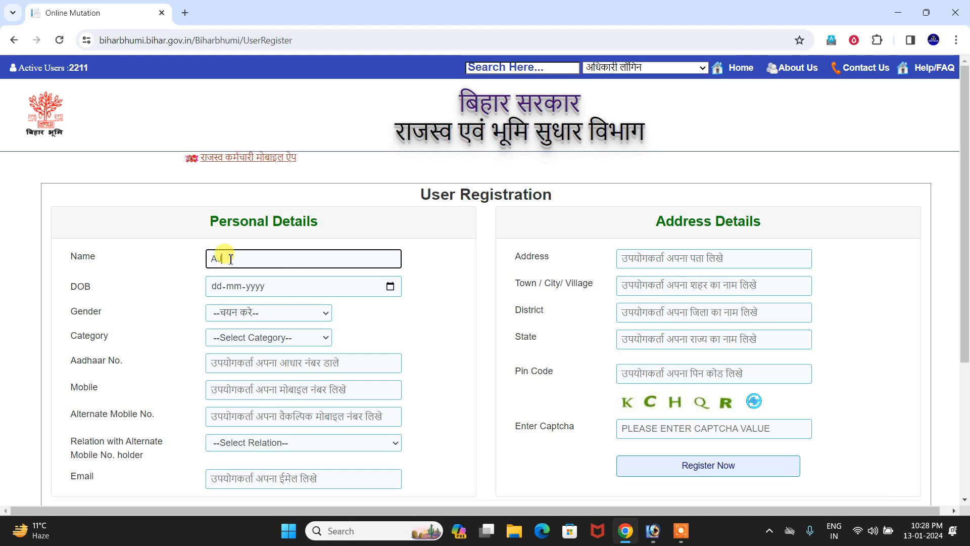
- Enter the applicant's date of birth in the personal details
{"action": "left_click", "coordinate": [213, 288]}
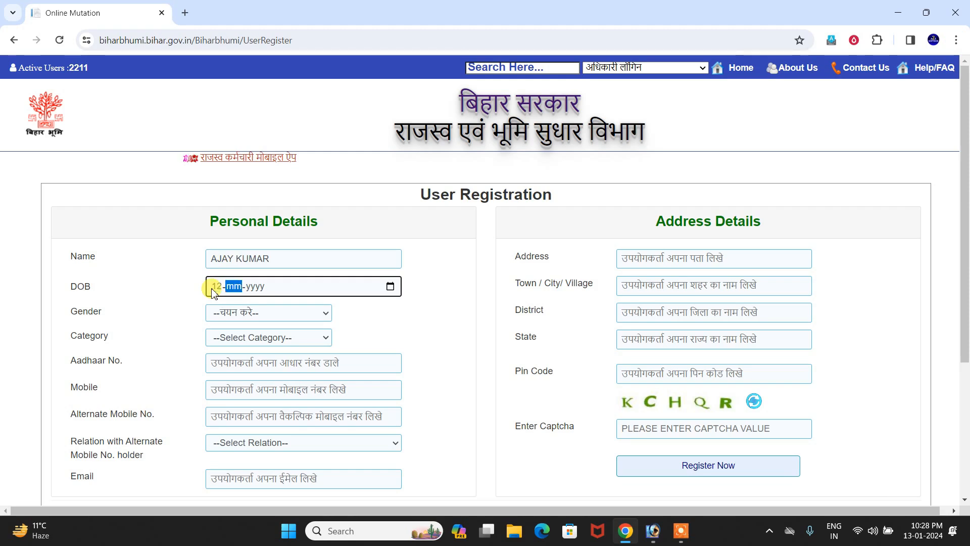
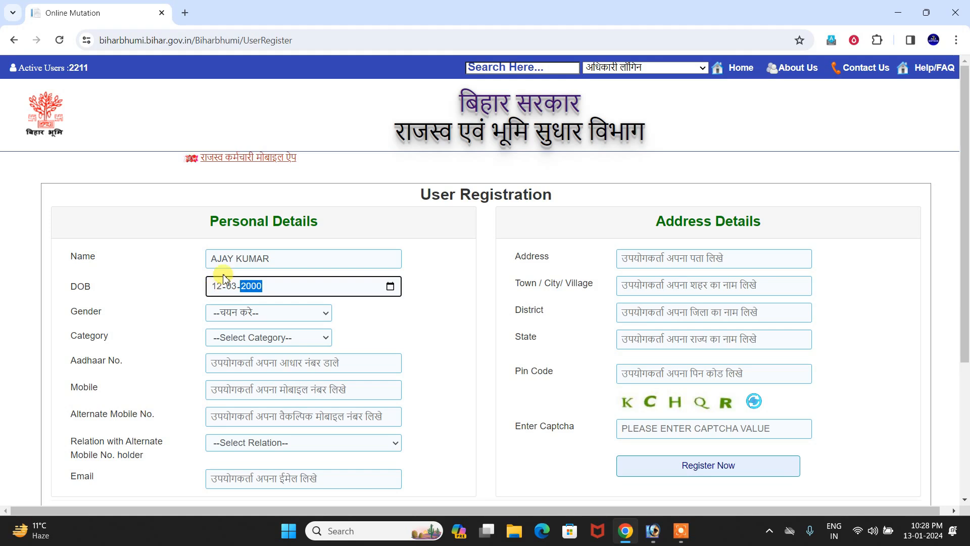
- Set the gender to पुरुष and the category to BC-2, and fill in the applicant's Aadhaar number
{"action": "left_click", "coordinate": [234, 312]}
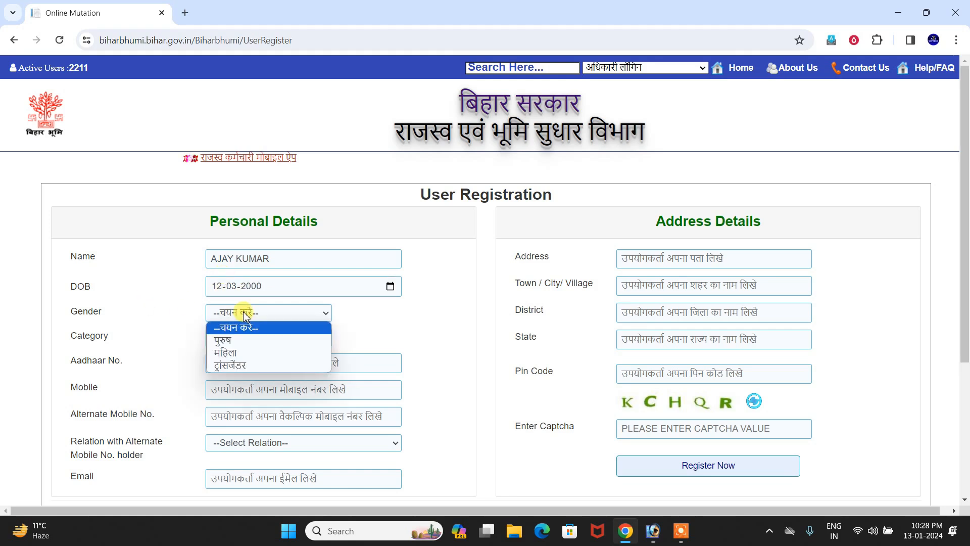
{"action": "left_click", "coordinate": [238, 338]}
{"action": "left_click", "coordinate": [244, 338]}
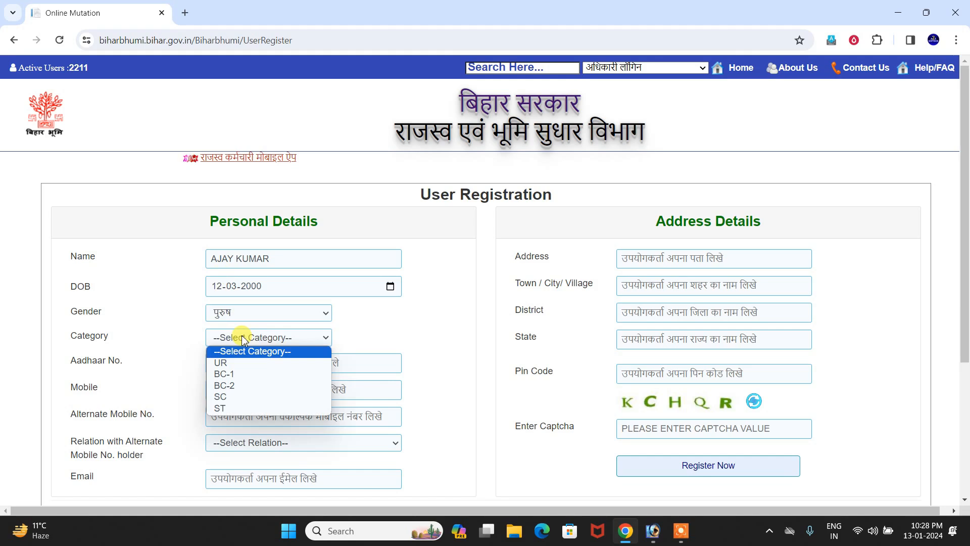
{"action": "left_click", "coordinate": [242, 385]}
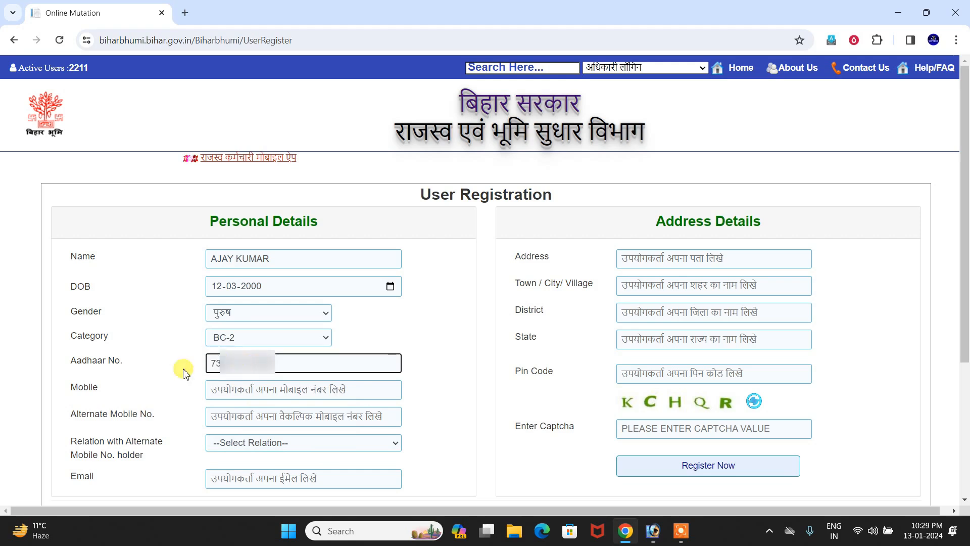
- Enter the applicant's mobile number and paste a number as the alternate mobile number
{"action": "left_click", "coordinate": [215, 390]}
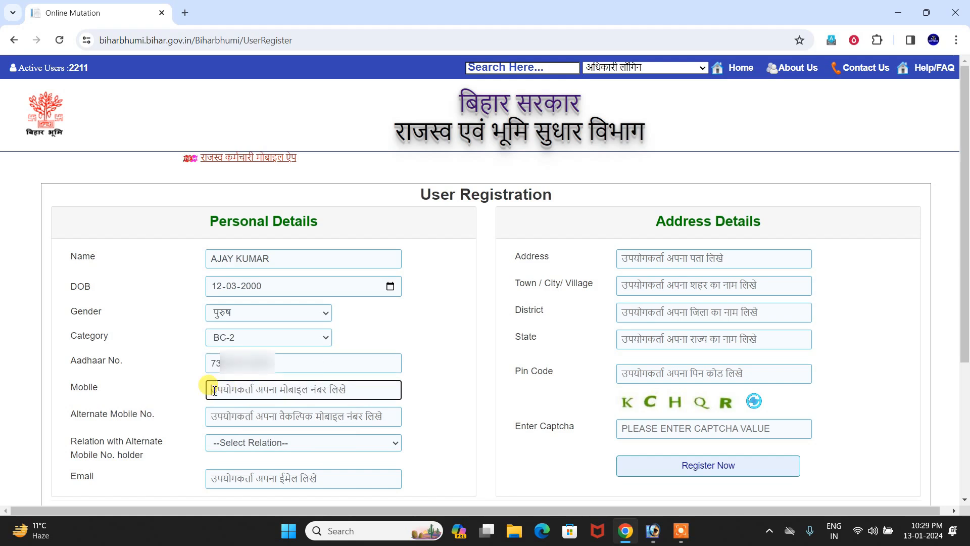
{"action": "type", "text": "97"}
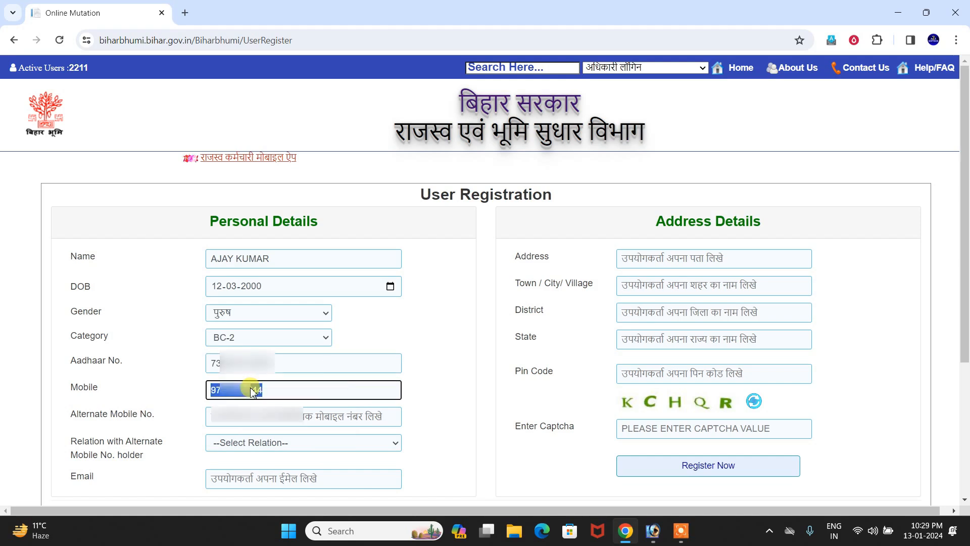
{"action": "left_click", "coordinate": [328, 414]}
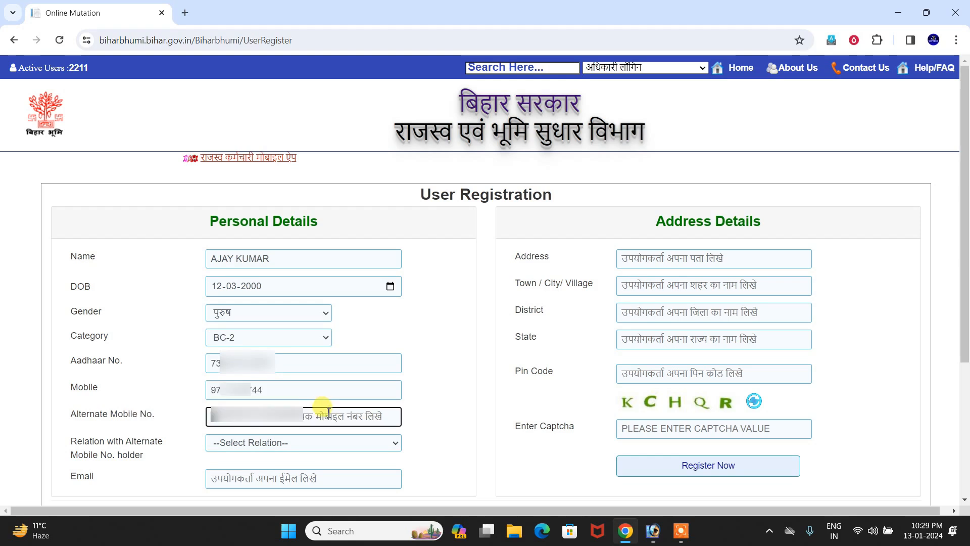
{"action": "key", "text": "ctrl+v"}
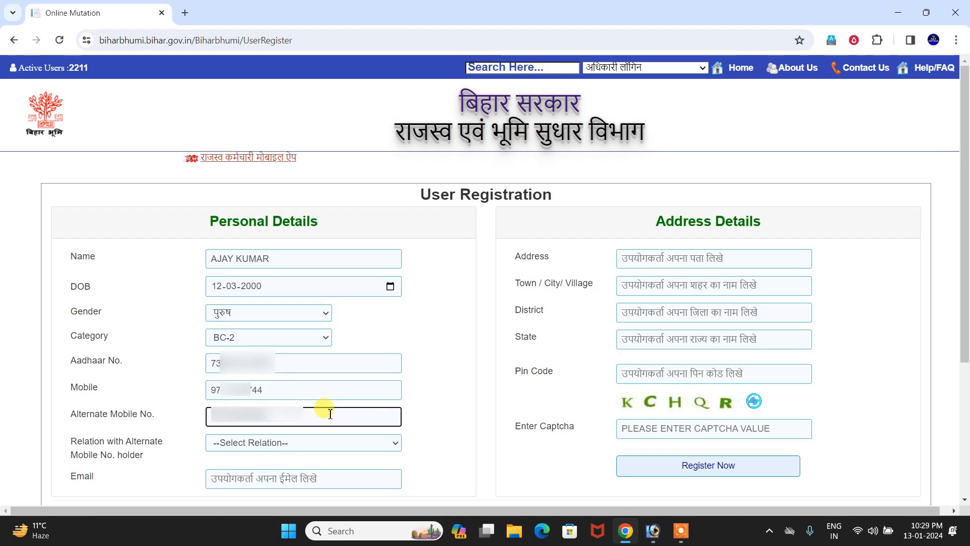
- Set the relation with the alternate mobile number holder to पिता/बाप/अबू
{"action": "left_click", "coordinate": [255, 443]}
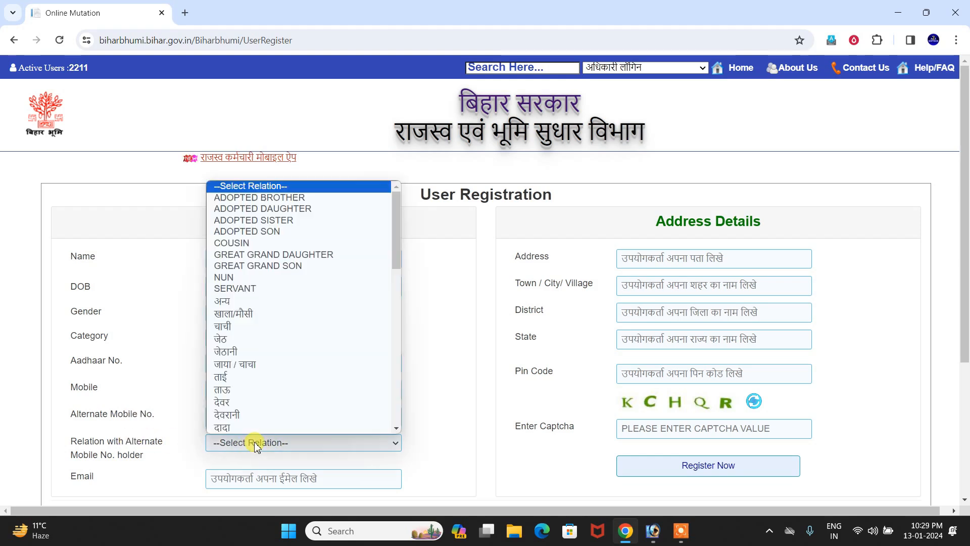
{"action": "scroll", "coordinate": [277, 278], "scroll_direction": "down", "scroll_amount": 7}
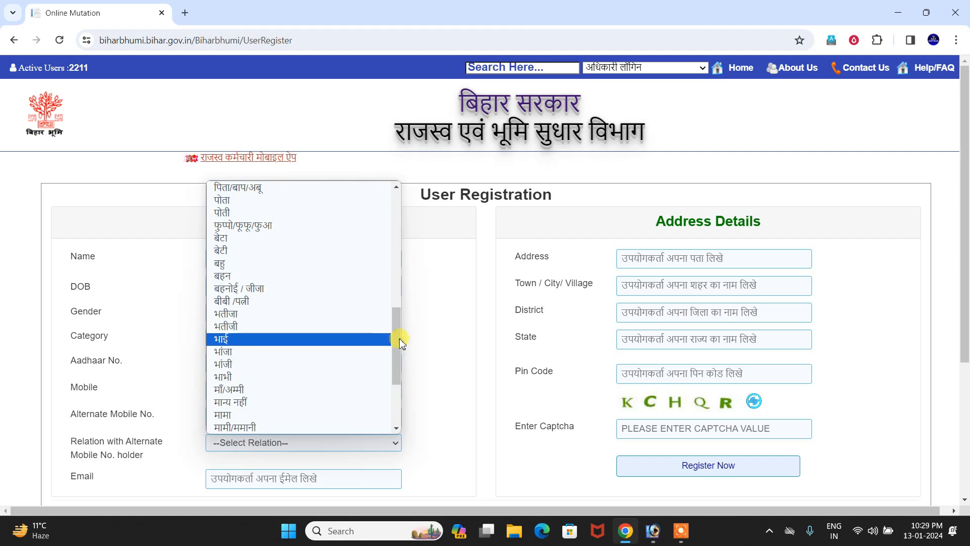
{"action": "scroll", "coordinate": [396, 310], "scroll_direction": "up", "scroll_amount": 3}
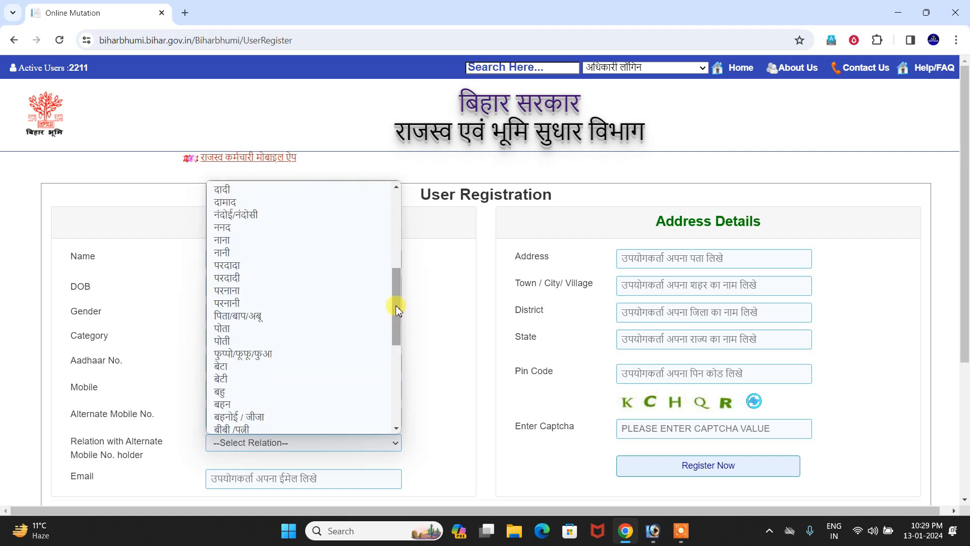
{"action": "left_click", "coordinate": [252, 316]}
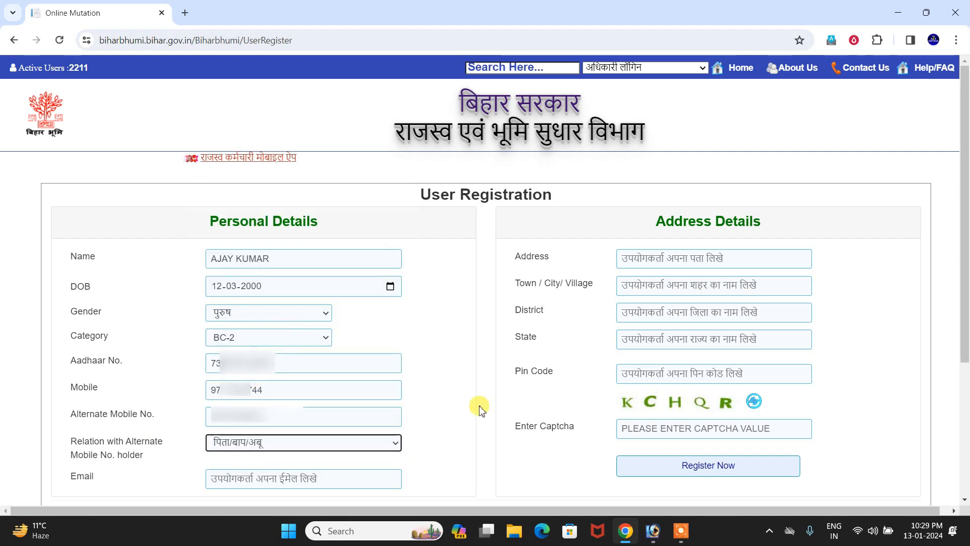
- Enter the applicant's email address in the personal details
{"action": "scroll", "coordinate": [448, 363], "scroll_direction": "down", "scroll_amount": 2}
{"action": "left_click", "coordinate": [222, 356]}
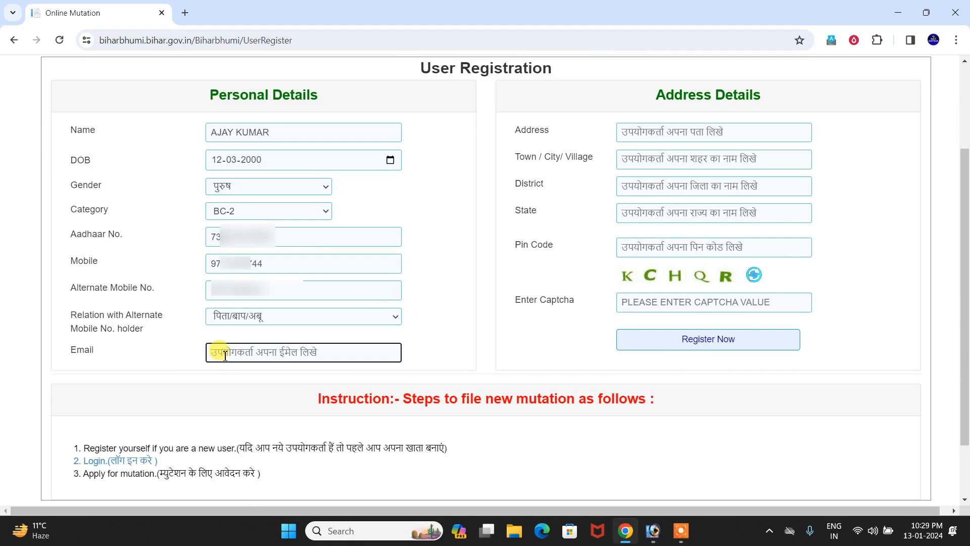
{"action": "type", "text": "skal.com"}
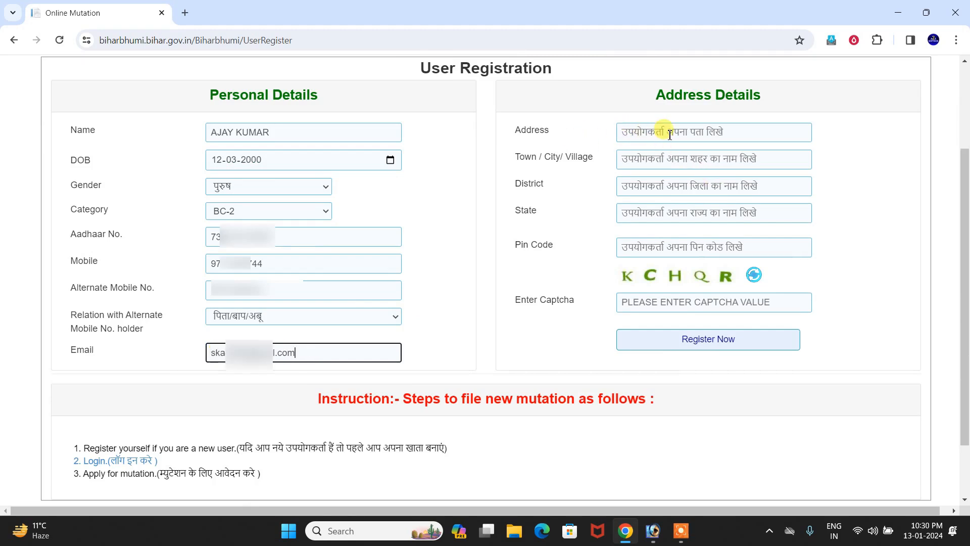
- Fill in the applicant's address and town or village in the address details
{"action": "left_click", "coordinate": [646, 135]}
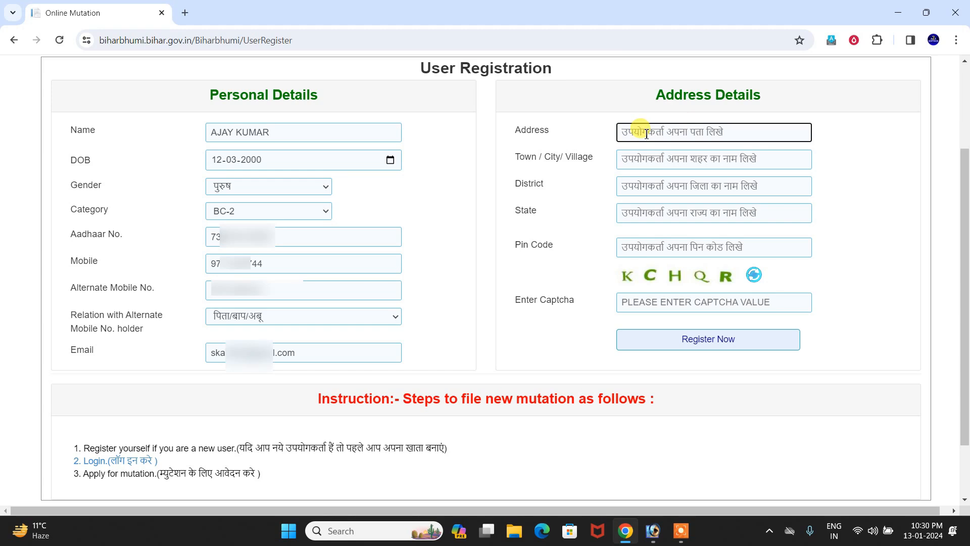
{"action": "type", "text": "banjariya"}
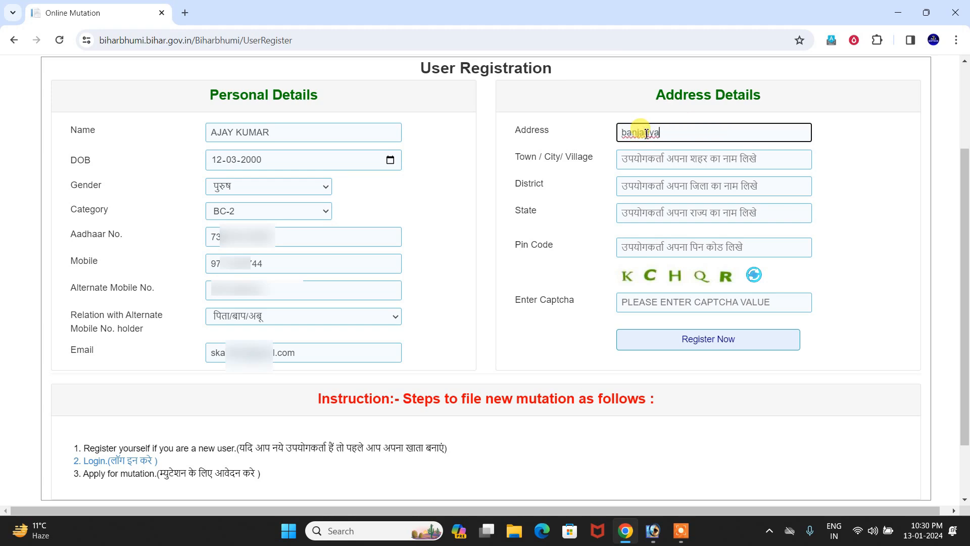
{"action": "key", "text": "Tab"}
{"action": "type", "text": "banjari"}
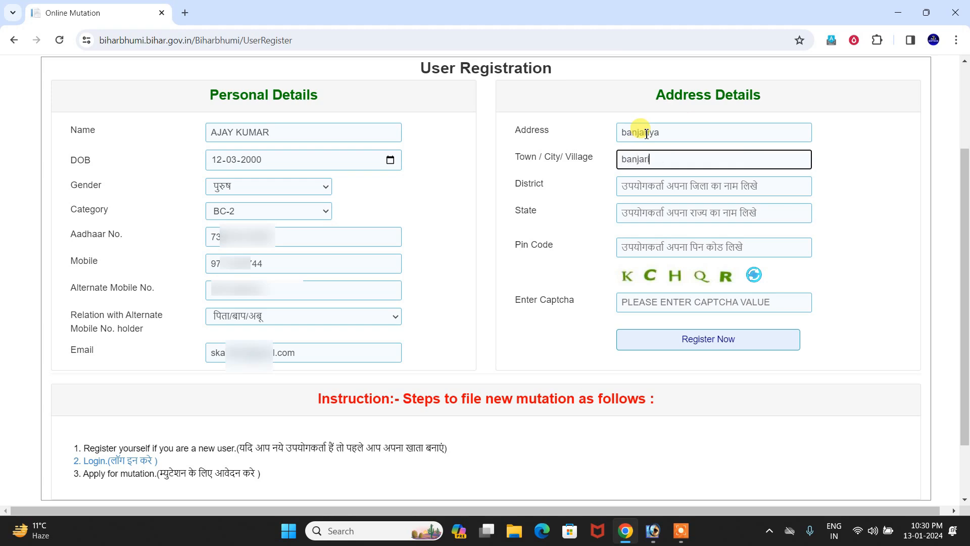
{"action": "type", "text": "ya"}
{"action": "key", "text": "Tab"}
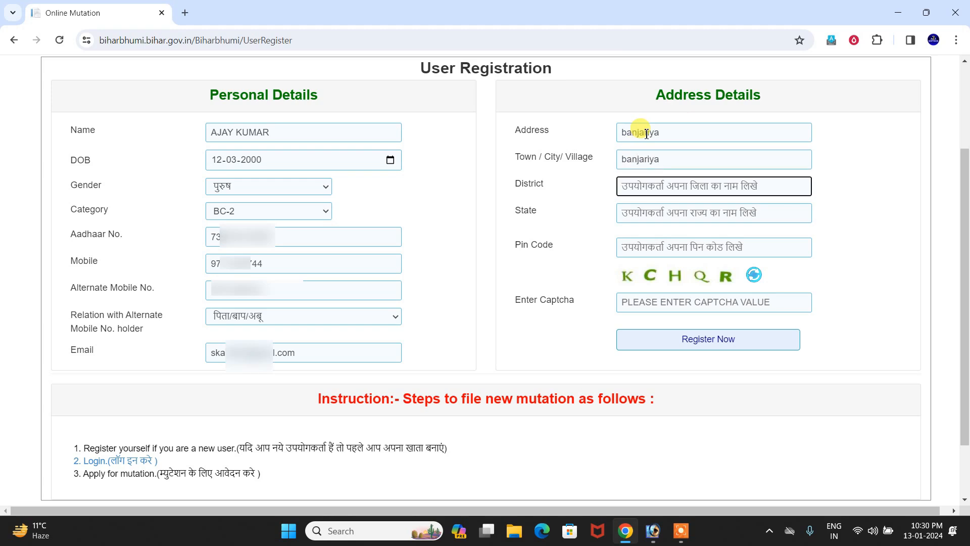
- Complete the address details with the applicant's district, state and postal pin code
{"action": "type", "text": "EAST CHAMA"}
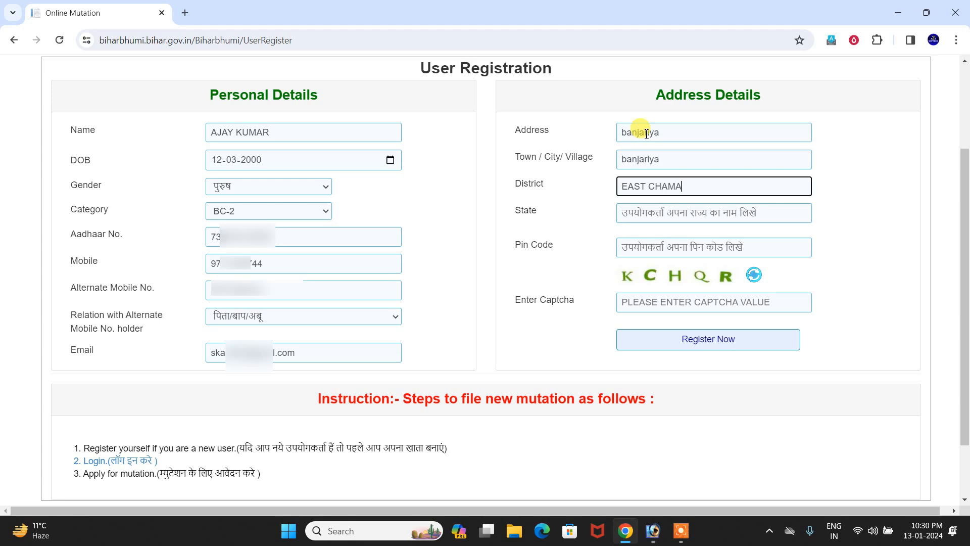
{"action": "type", "text": "PARAN"}
{"action": "key", "text": "Tab"}
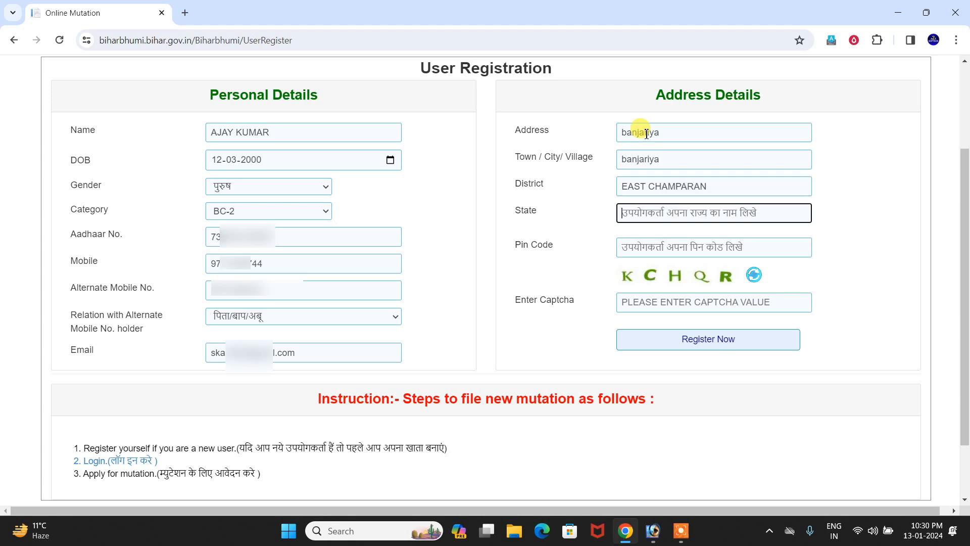
{"action": "type", "text": "BIHAR"}
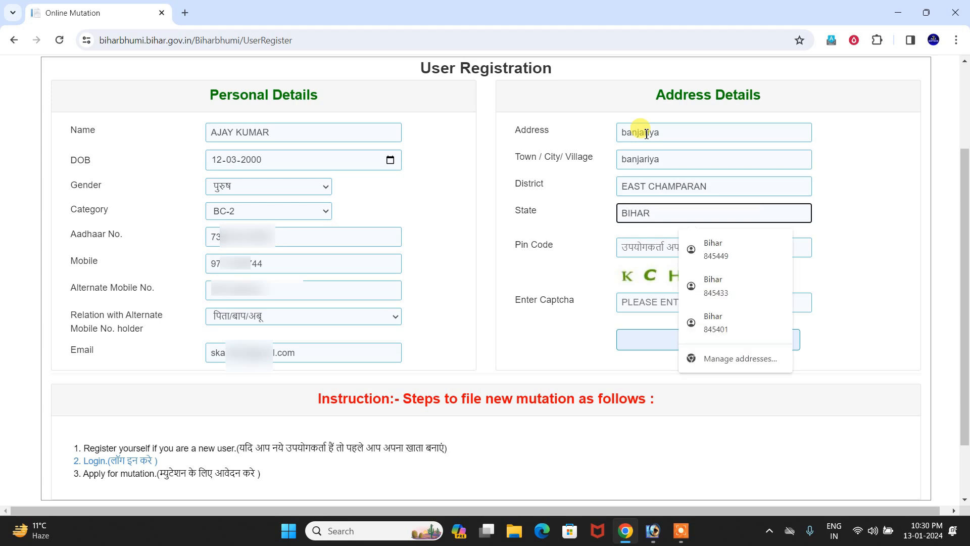
{"action": "left_click", "coordinate": [638, 248]}
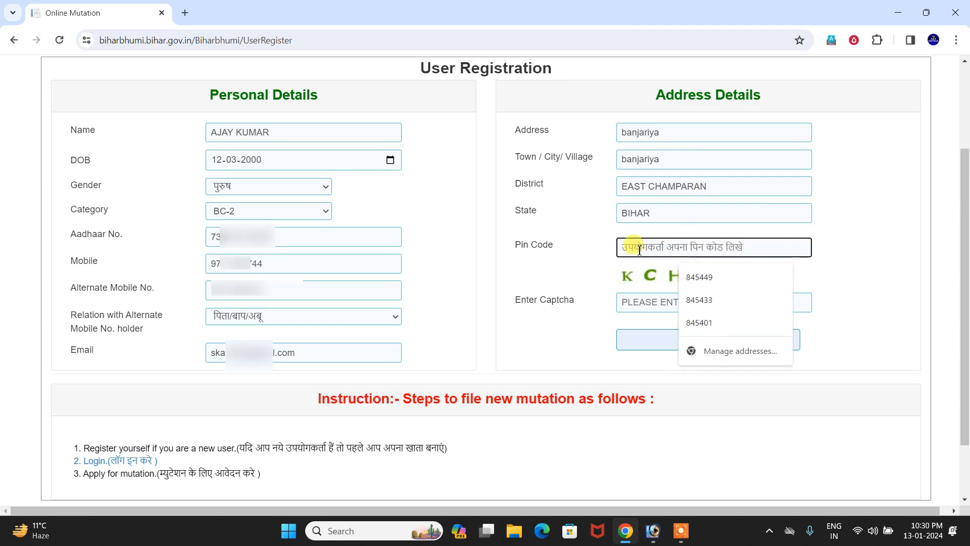
{"action": "type", "text": "845401"}
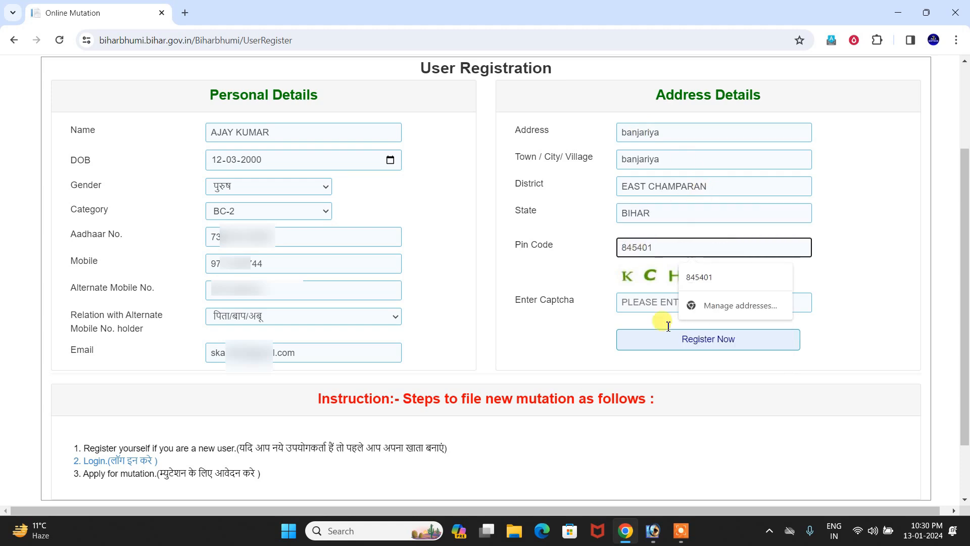
- Enter the displayed captcha, try to submit the user registration and dismiss the alert
{"action": "left_click", "coordinate": [651, 303]}
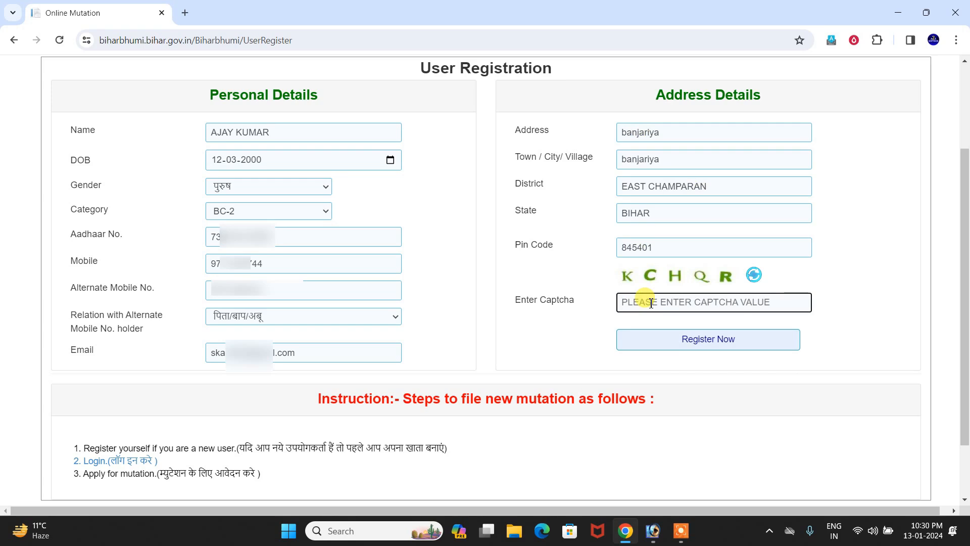
{"action": "type", "text": "KCHQR"}
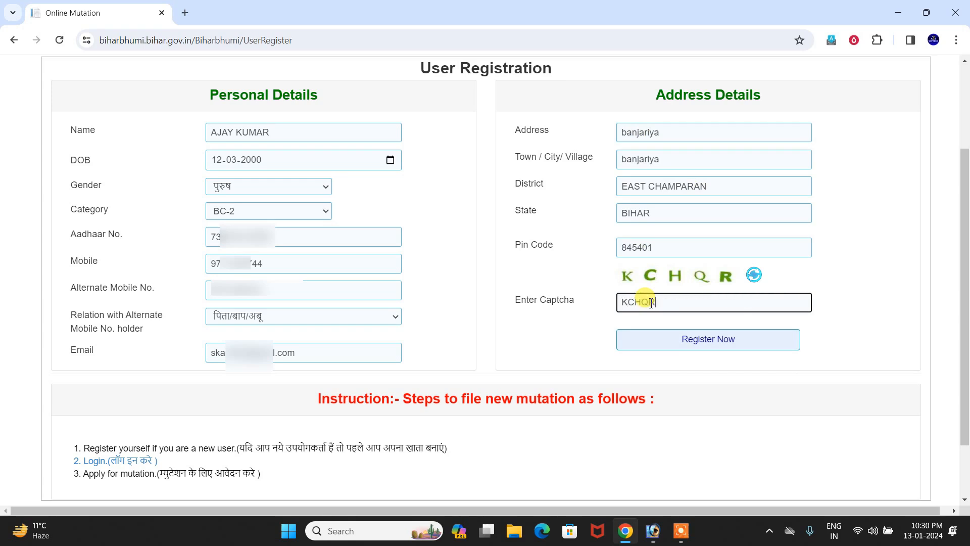
{"action": "left_click", "coordinate": [711, 349]}
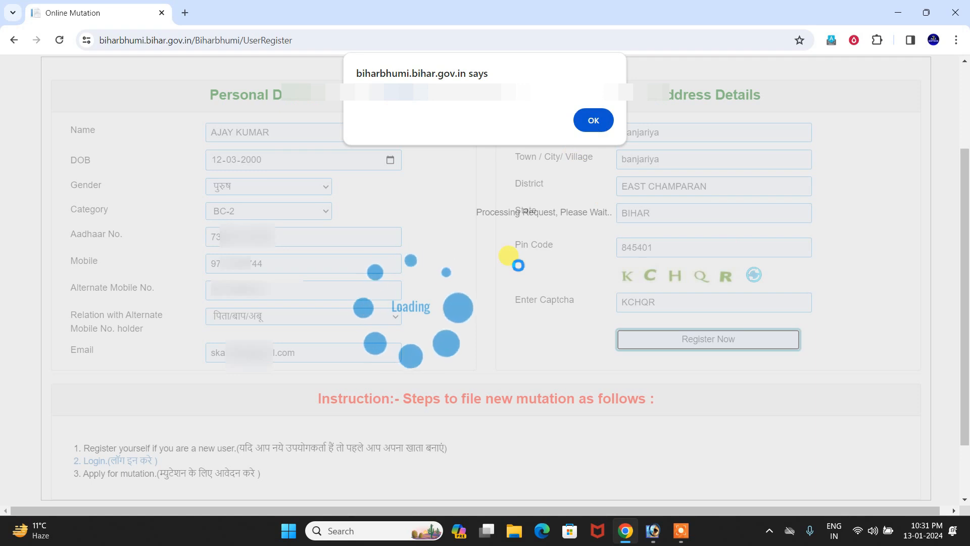
{"action": "left_click", "coordinate": [593, 121]}
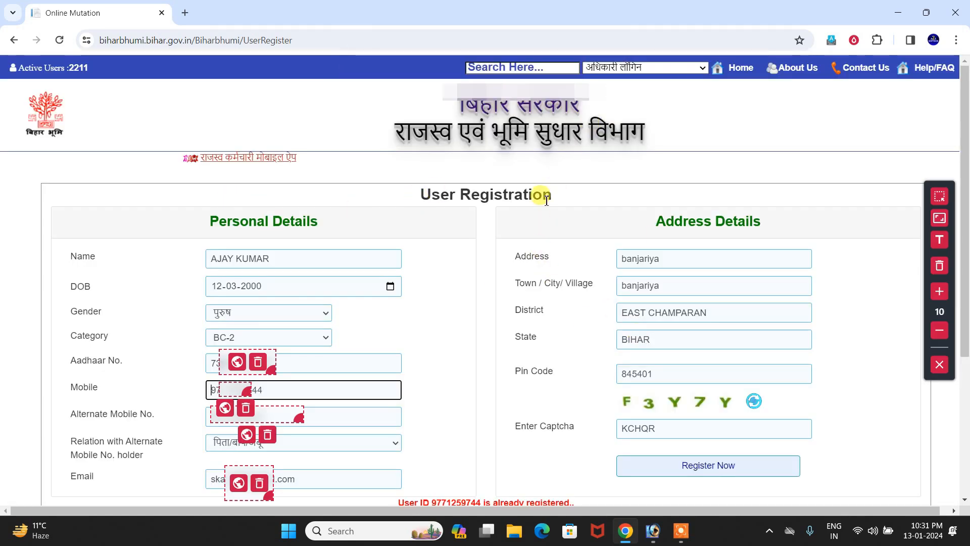
- Return to the portal's home page, open ऑनलाइन दाखिल ख़ारिज आवेदन करें and request citizen sign-in with the mobile number and captcha
{"action": "left_click", "coordinate": [740, 73]}
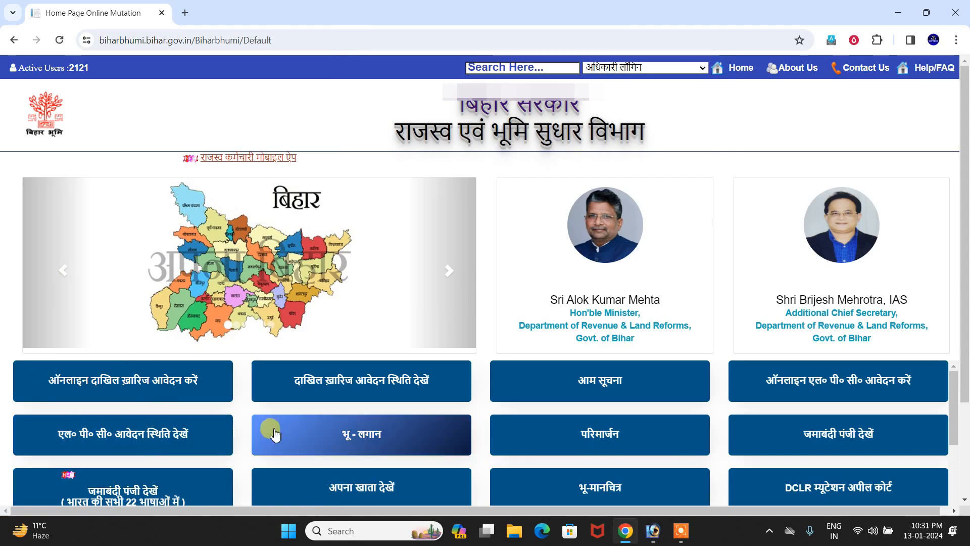
{"action": "left_click", "coordinate": [105, 392]}
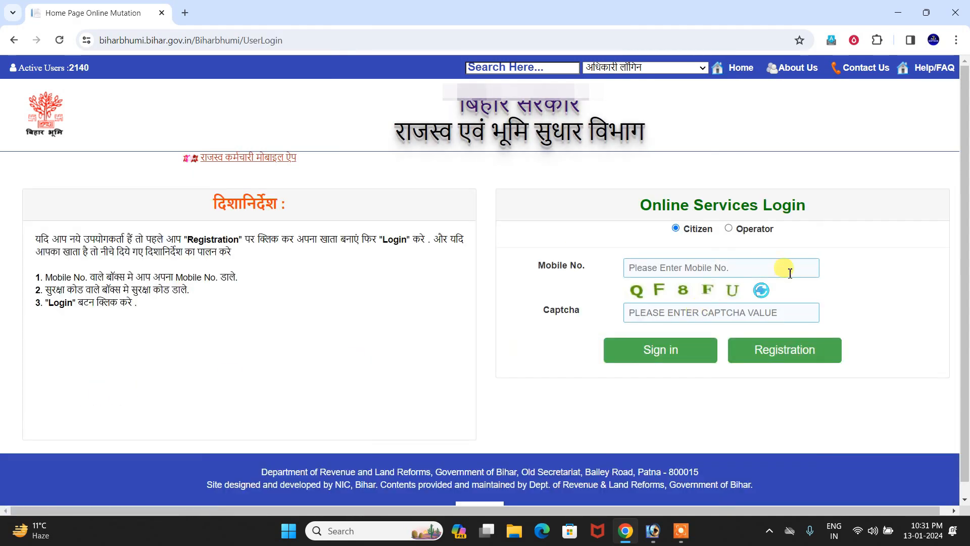
{"action": "left_click", "coordinate": [632, 267]}
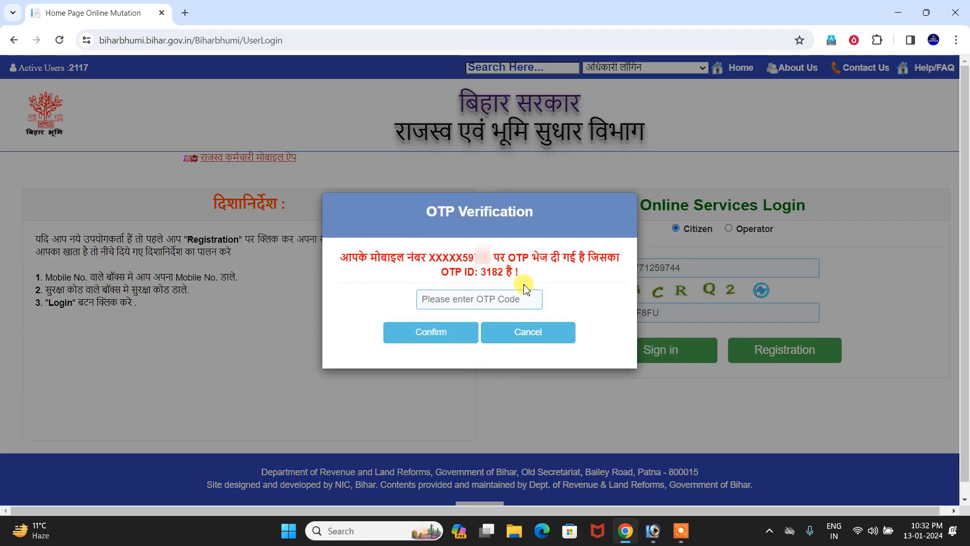
- Enter the received OTP code and confirm it to complete the sign-in
{"action": "left_click", "coordinate": [441, 300]}
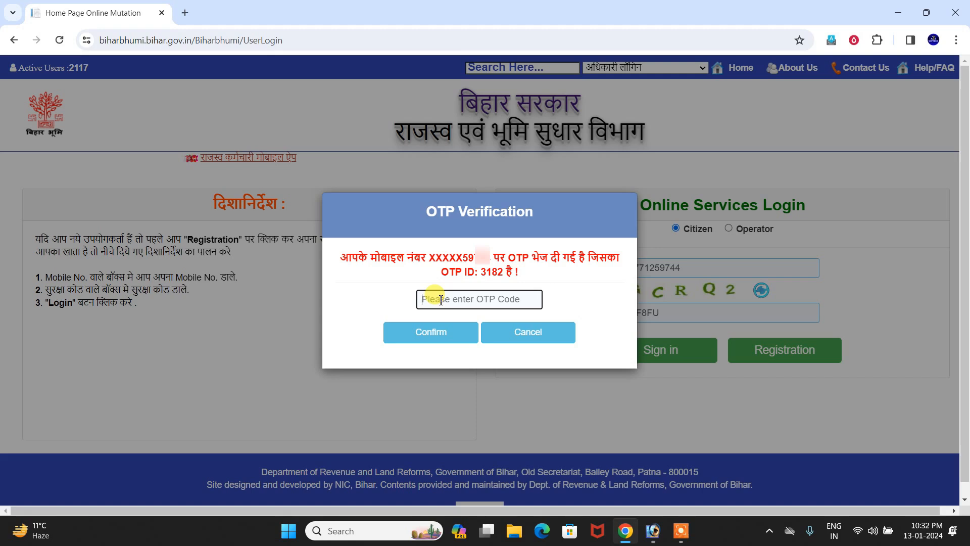
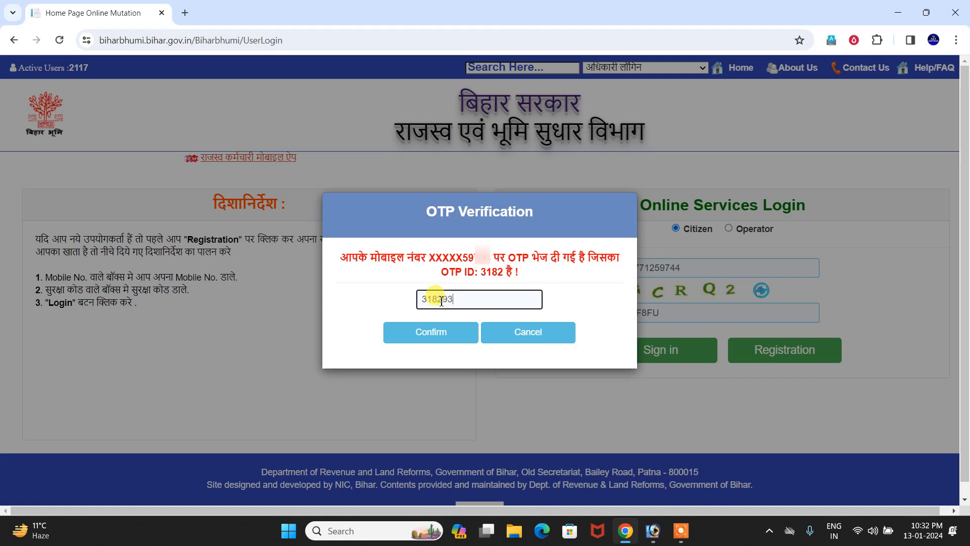
{"action": "left_click", "coordinate": [424, 335]}
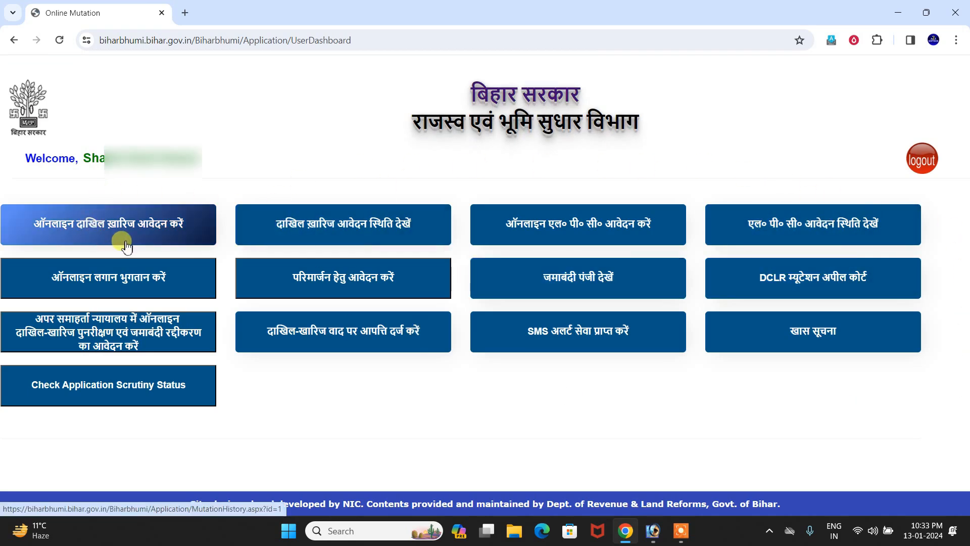
- Open ऑनलाइन दाखिल ख़ारिज आवेदन करें on the dashboard and set the district (जिला) to East Champaran
{"action": "left_click", "coordinate": [97, 233]}
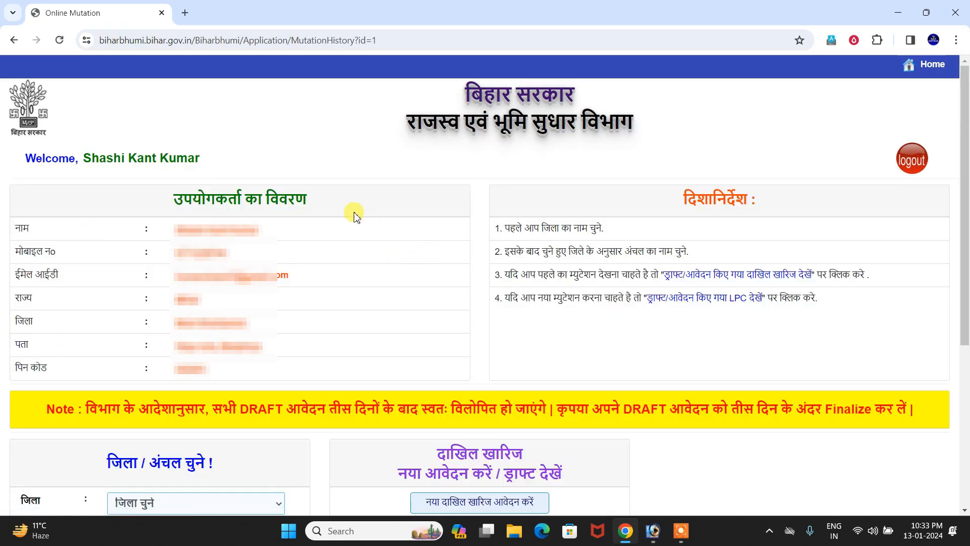
{"action": "scroll", "coordinate": [433, 269], "scroll_direction": "down", "scroll_amount": 3}
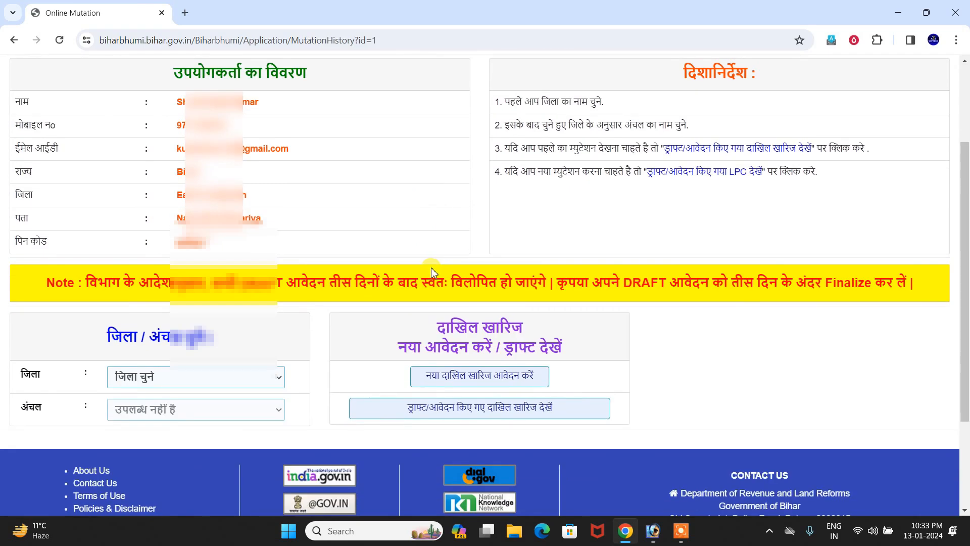
{"action": "left_click", "coordinate": [184, 378]}
{"action": "scroll", "coordinate": [180, 192], "scroll_direction": "down", "scroll_amount": 1}
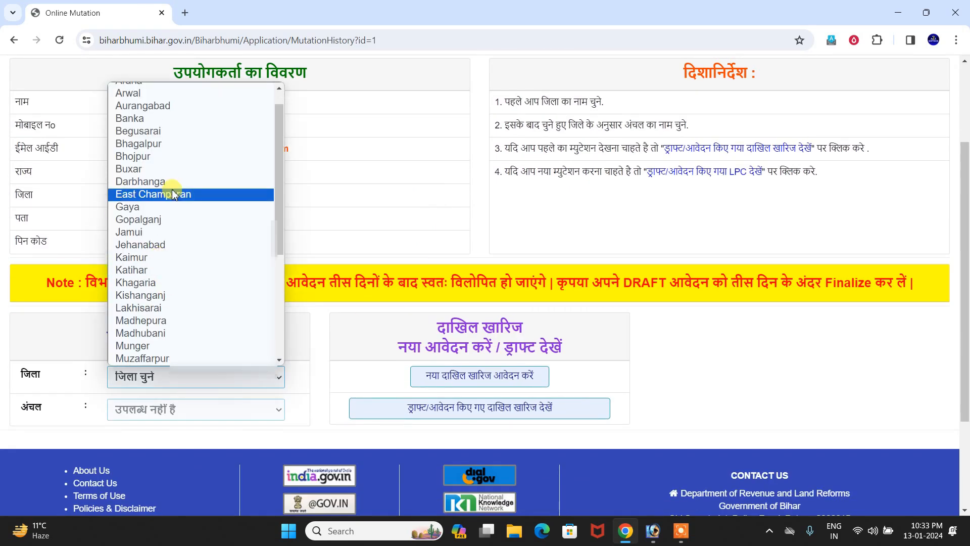
{"action": "left_click", "coordinate": [177, 195]}
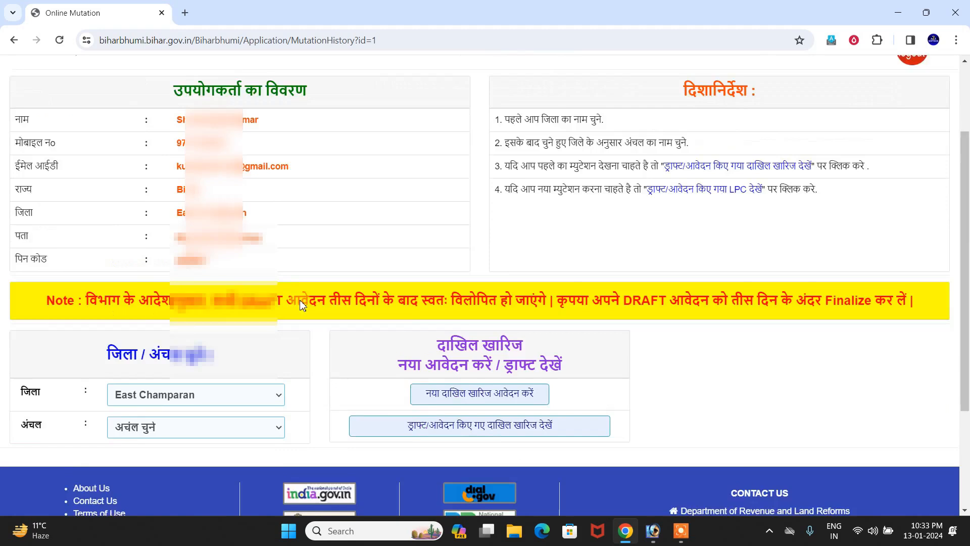
- Set the circle (अंचल) to Banjariya and start a new mutation application
{"action": "scroll", "coordinate": [301, 305], "scroll_direction": "down", "scroll_amount": 2}
{"action": "left_click", "coordinate": [165, 427]}
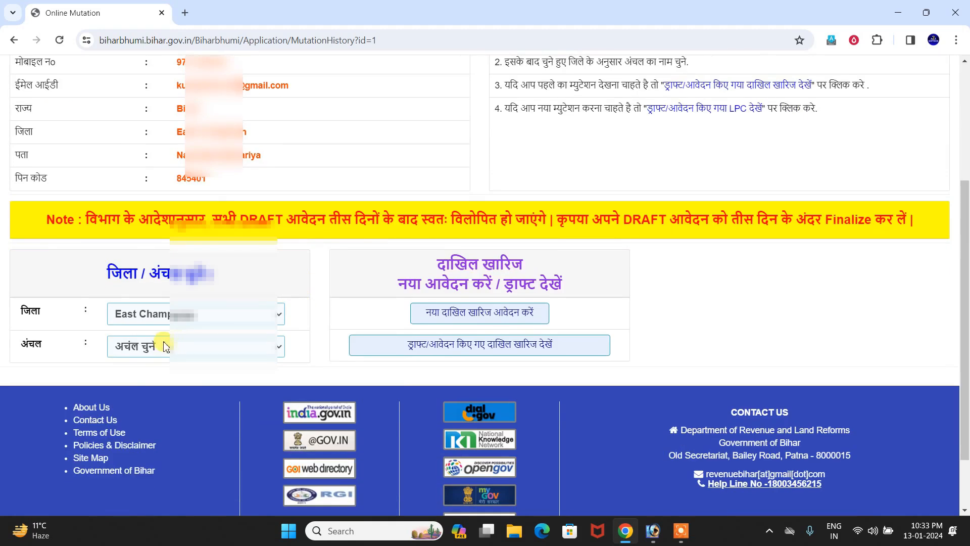
{"action": "left_click", "coordinate": [197, 347]}
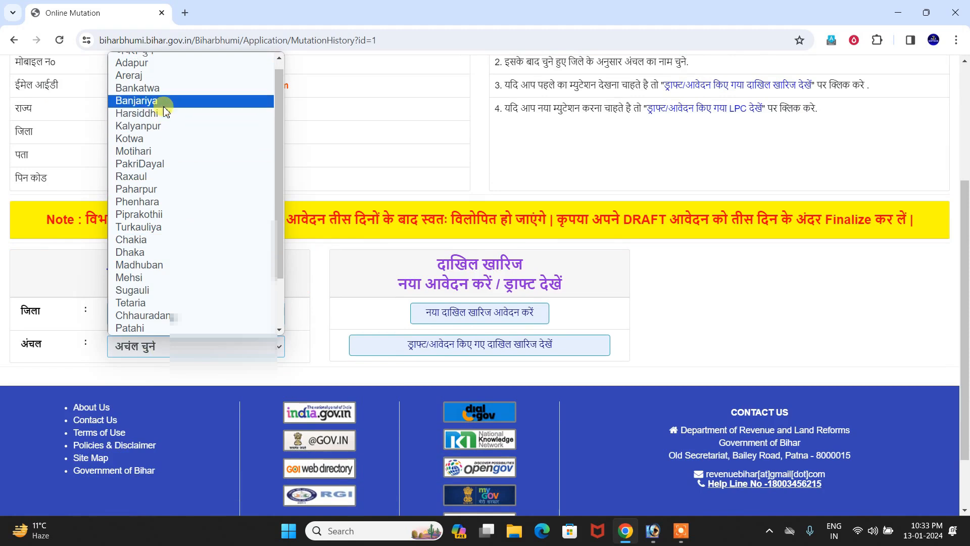
{"action": "left_click", "coordinate": [160, 98]}
{"action": "scroll", "coordinate": [541, 353], "scroll_direction": "down", "scroll_amount": 4}
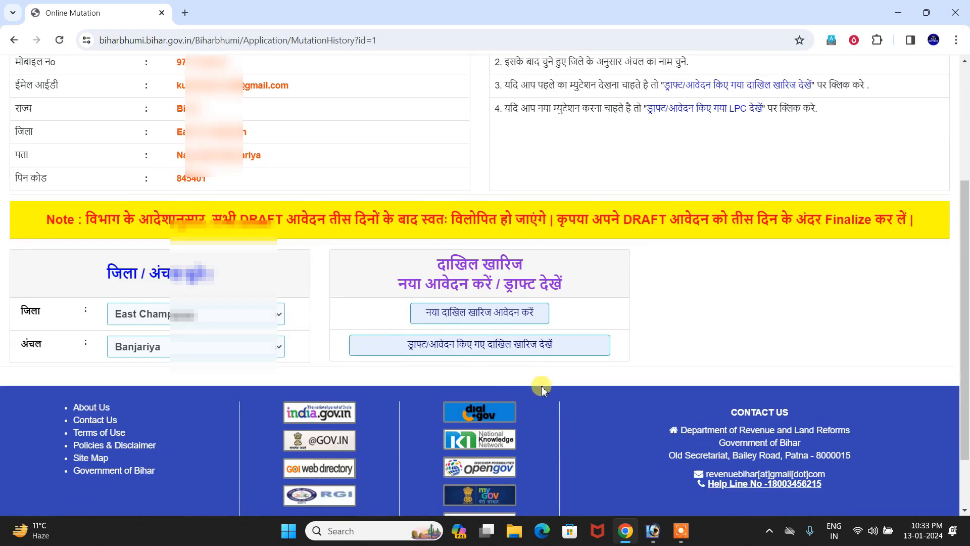
{"action": "left_click", "coordinate": [489, 318]}
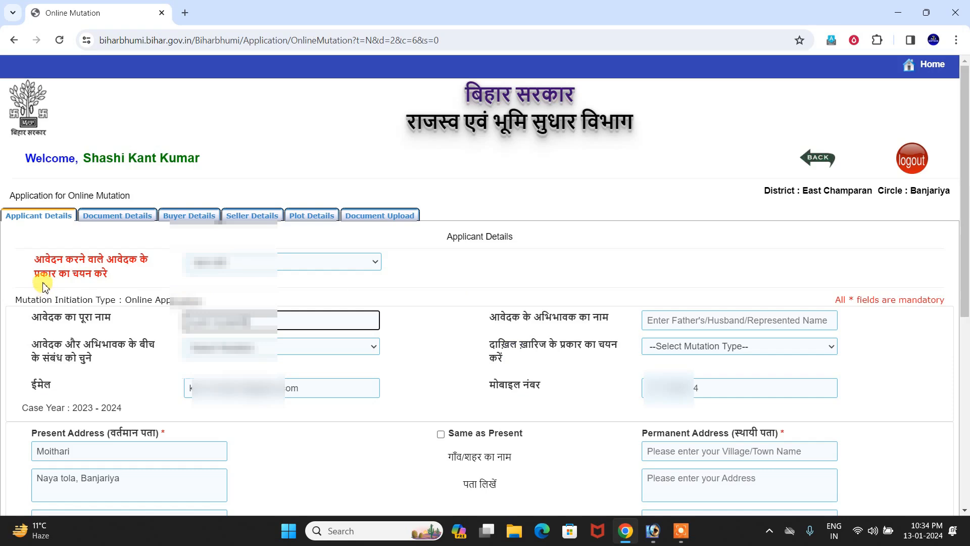
- Set the applicant type to आवेदक स्वयं क्रेता है and enter the guardian's name
{"action": "left_click", "coordinate": [234, 267]}
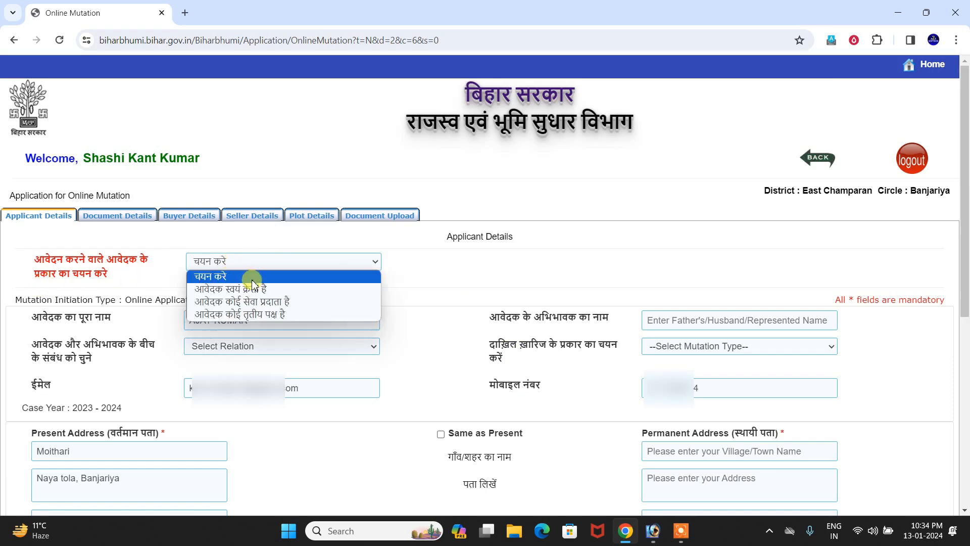
{"action": "left_click", "coordinate": [215, 290]}
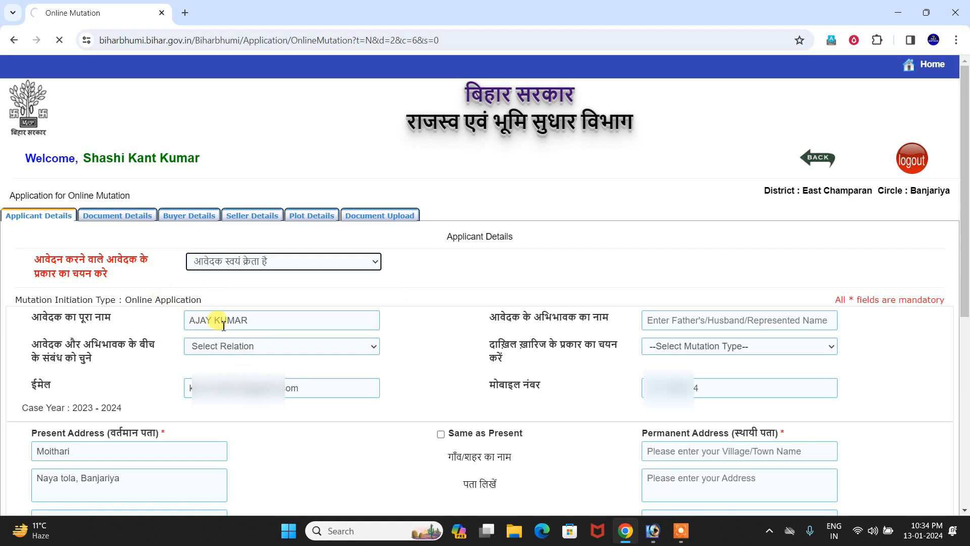
{"action": "left_click", "coordinate": [692, 322]}
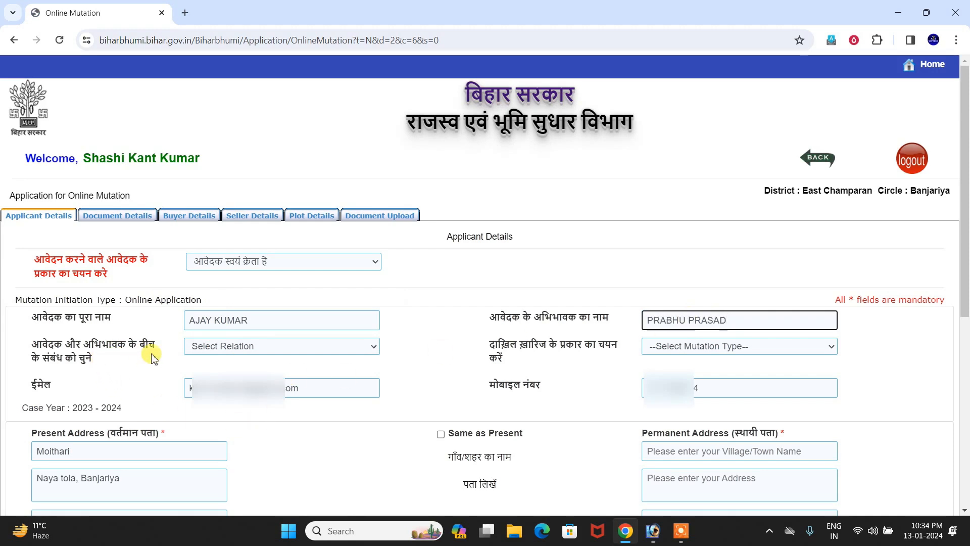
- Set the applicant's relation with the guardian to Father and the mutation type to Sale/Purchase
{"action": "left_click", "coordinate": [222, 347]}
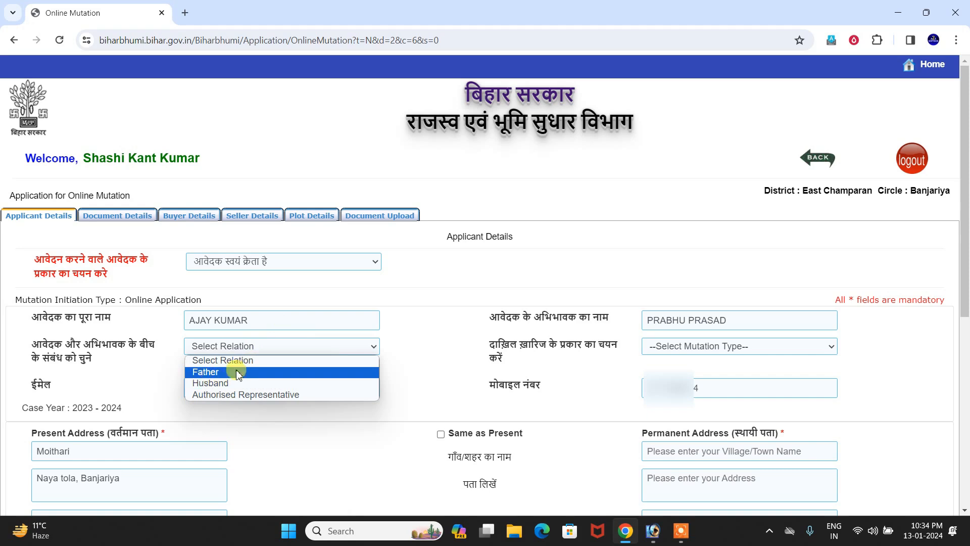
{"action": "left_click", "coordinate": [201, 373]}
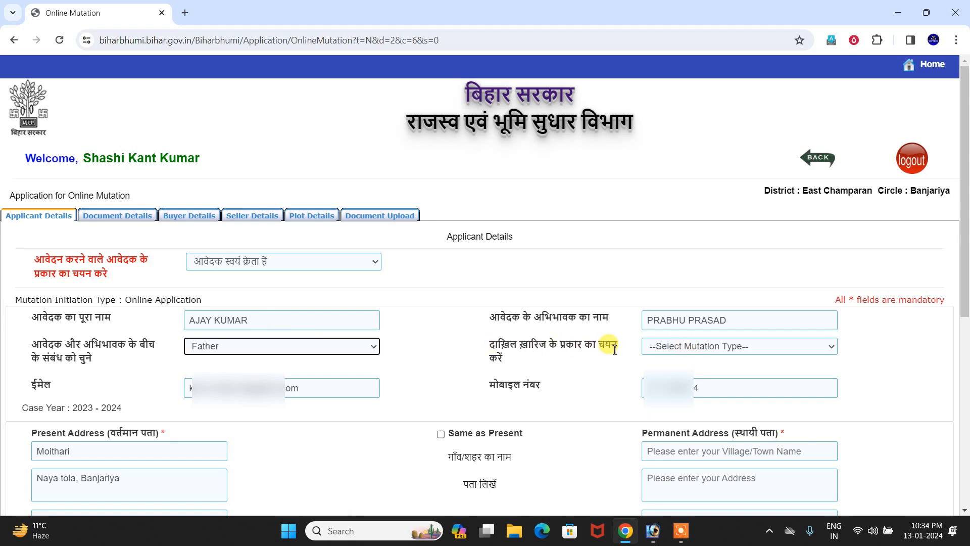
{"action": "left_click", "coordinate": [686, 347]}
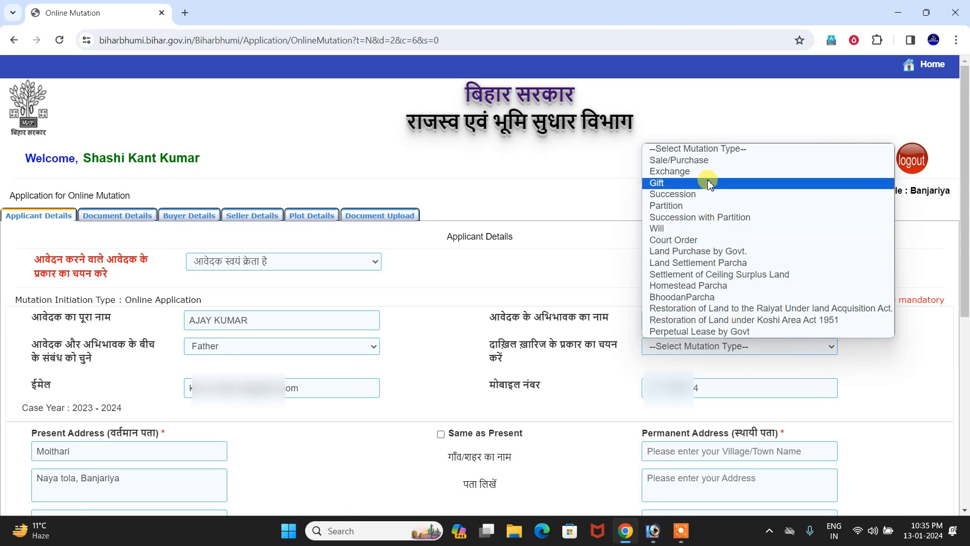
{"action": "left_click", "coordinate": [672, 160]}
- Make the permanent address the same as the present address, then save the applicant details and continue to the document details
{"action": "scroll", "coordinate": [223, 314], "scroll_direction": "down", "scroll_amount": 4}
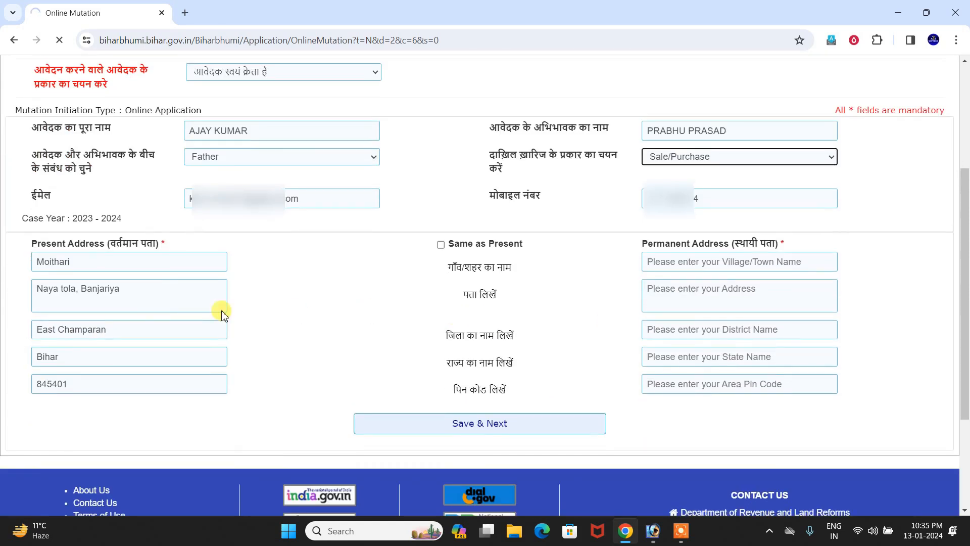
{"action": "scroll", "coordinate": [621, 292], "scroll_direction": "down", "scroll_amount": 6}
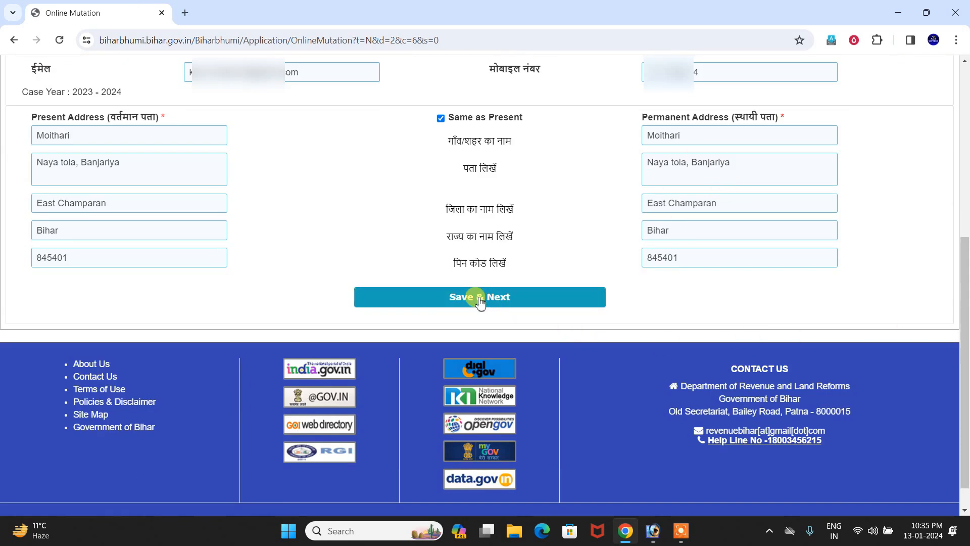
{"action": "left_click", "coordinate": [480, 302]}
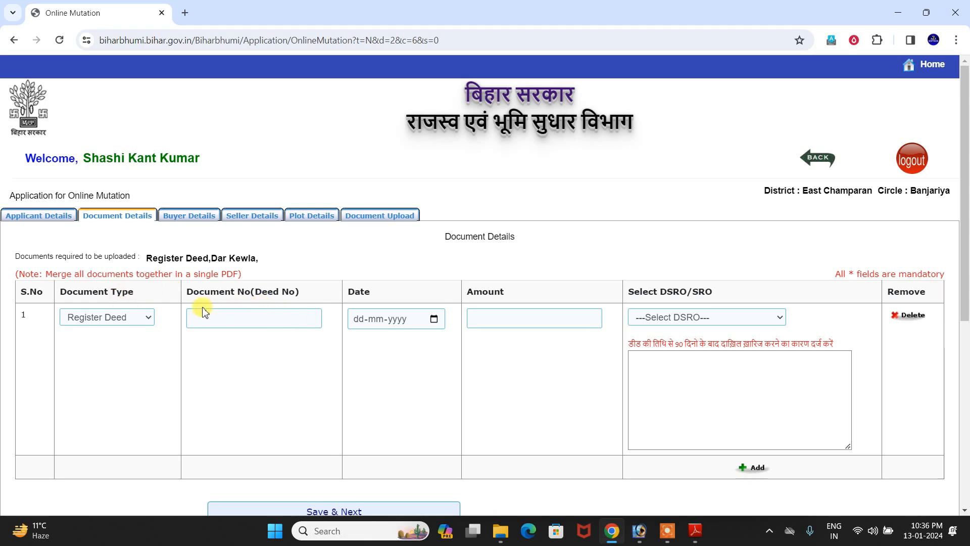
- Switch to Adobe Reader and examine the scanned deed IMG_20240113_0002.pdf for the details the document form requires
{"action": "left_click", "coordinate": [694, 537]}
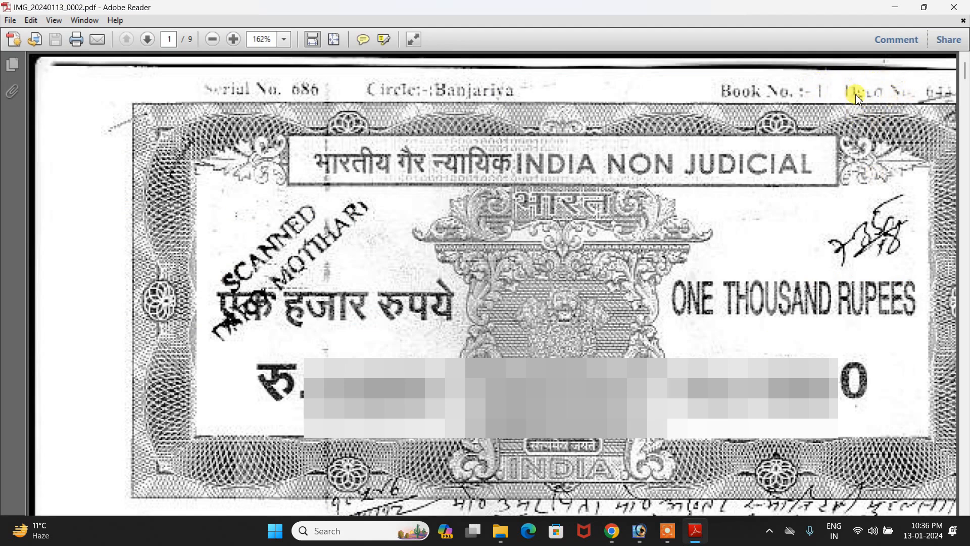
{"action": "scroll", "coordinate": [692, 332], "scroll_direction": "down", "scroll_amount": 3}
{"action": "scroll", "coordinate": [540, 282], "scroll_direction": "down", "scroll_amount": 9}
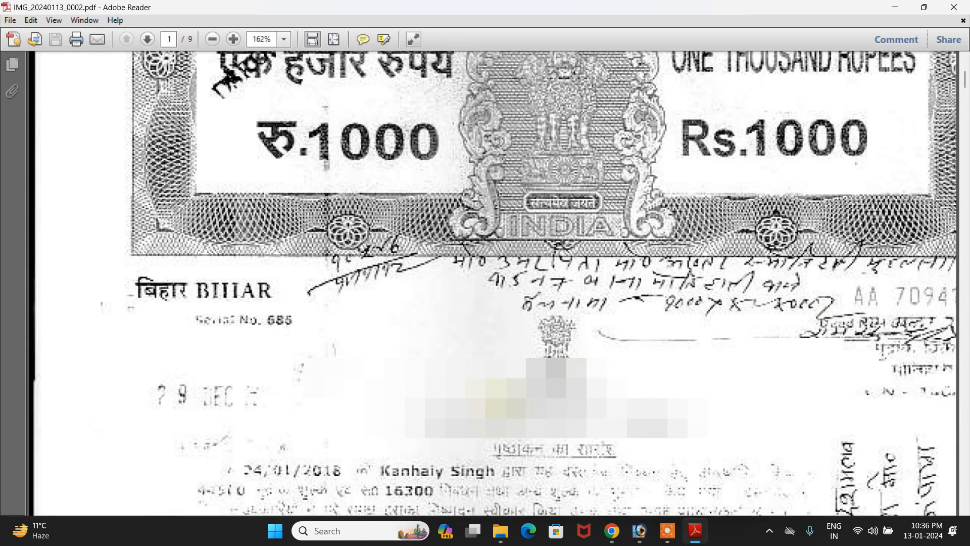
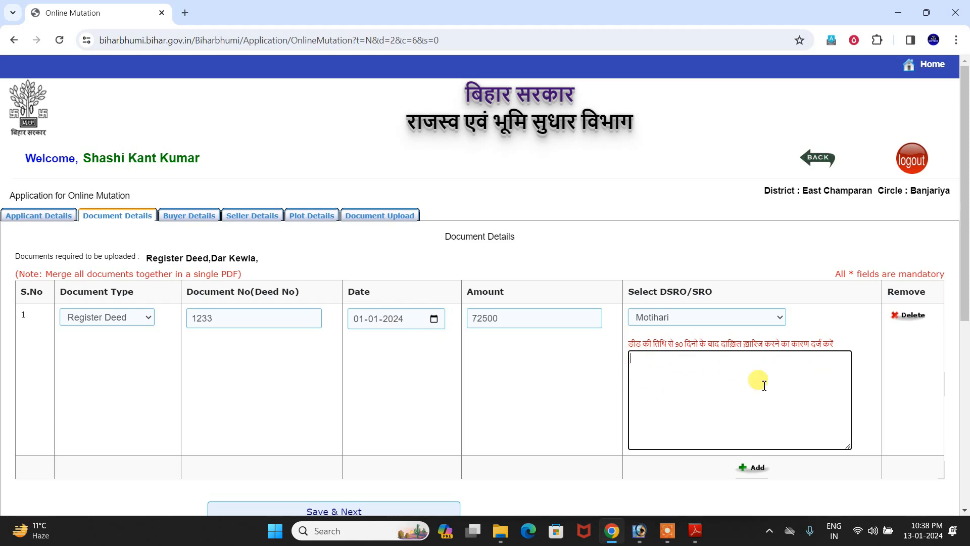
- Open the jameen text note on the desktop, read its sample reason for the delayed mutation request, and close it
{"action": "left_click", "coordinate": [900, 12]}
{"action": "left_click", "coordinate": [890, 7]}
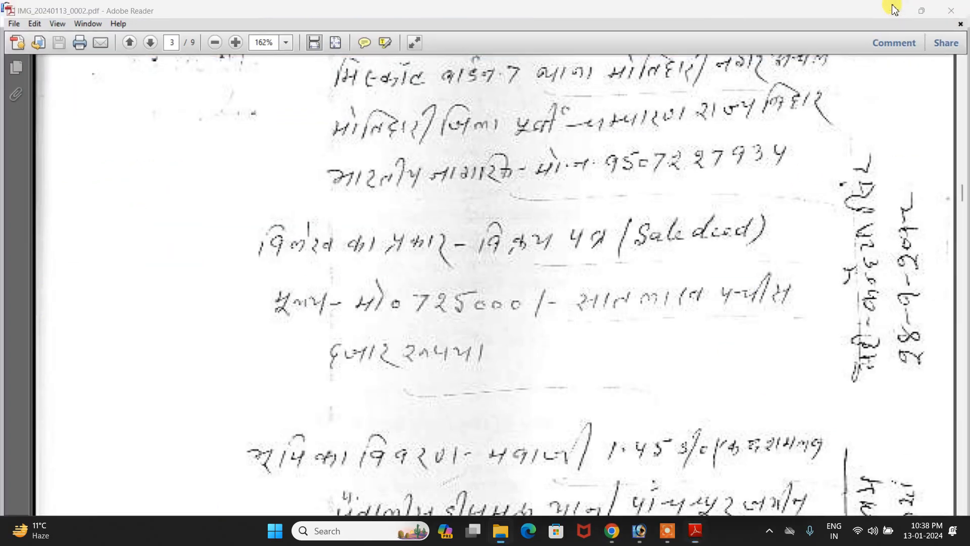
{"action": "left_click", "coordinate": [895, 8]}
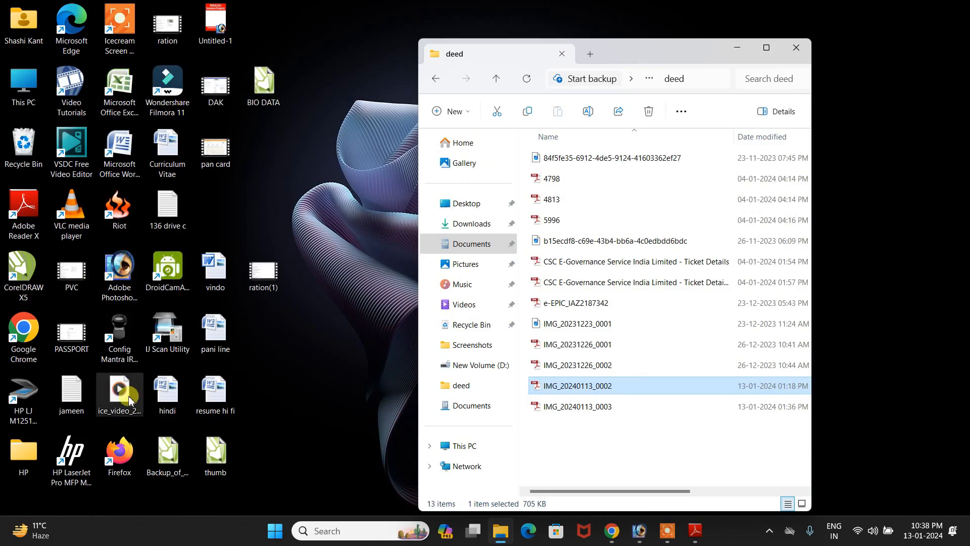
{"action": "left_click", "coordinate": [80, 397]}
{"action": "double_click", "coordinate": [80, 397]}
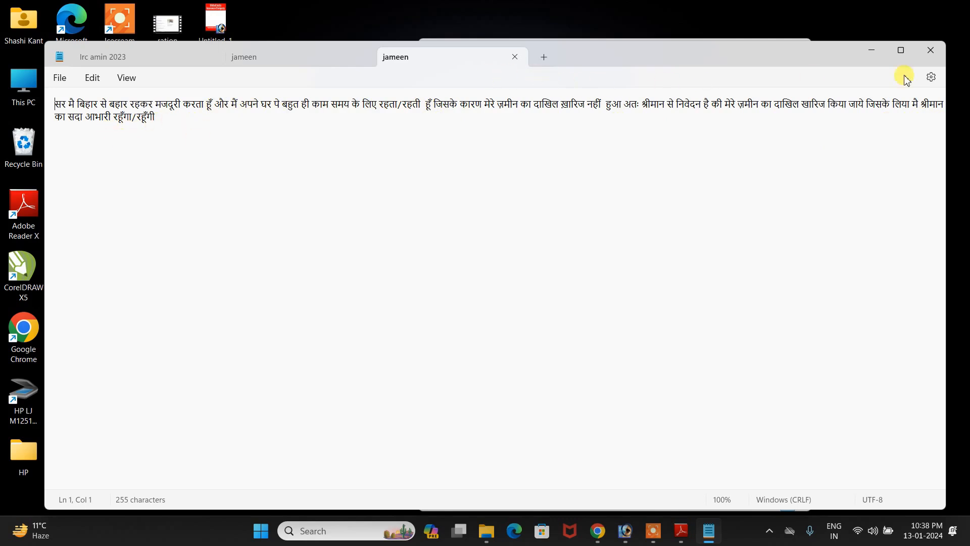
{"action": "left_click", "coordinate": [932, 50]}
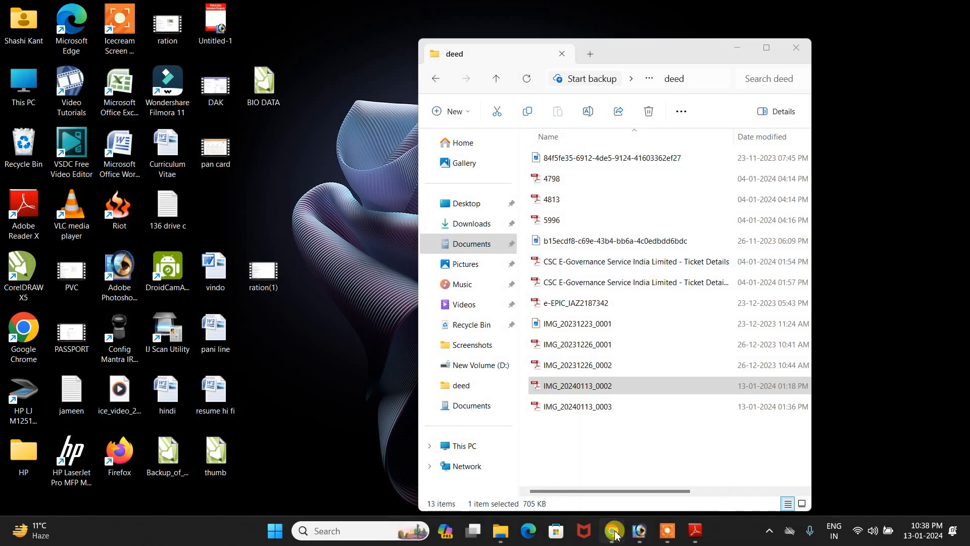
- Switch back to Chrome, save the document details and continue to the buyer details
{"action": "left_click", "coordinate": [615, 534]}
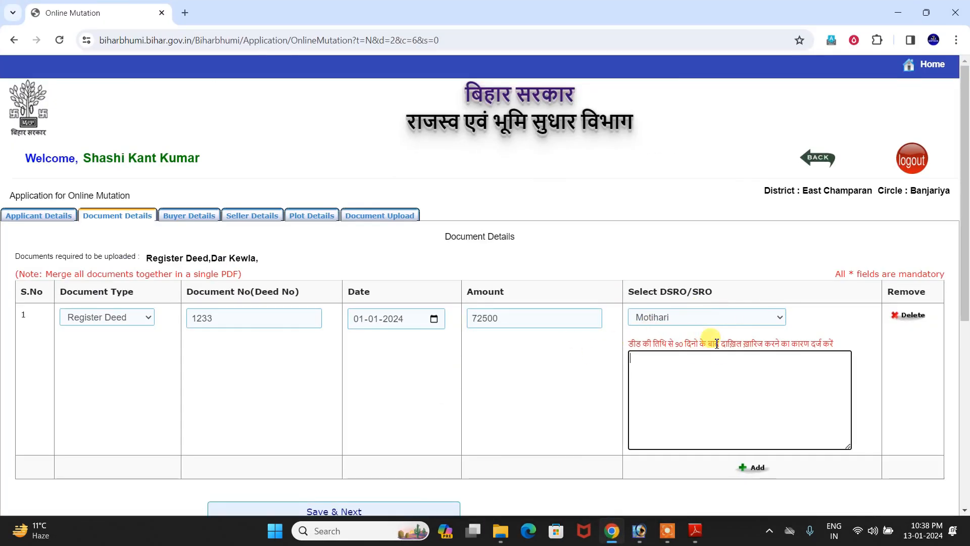
{"action": "scroll", "coordinate": [758, 336], "scroll_direction": "down", "scroll_amount": 3}
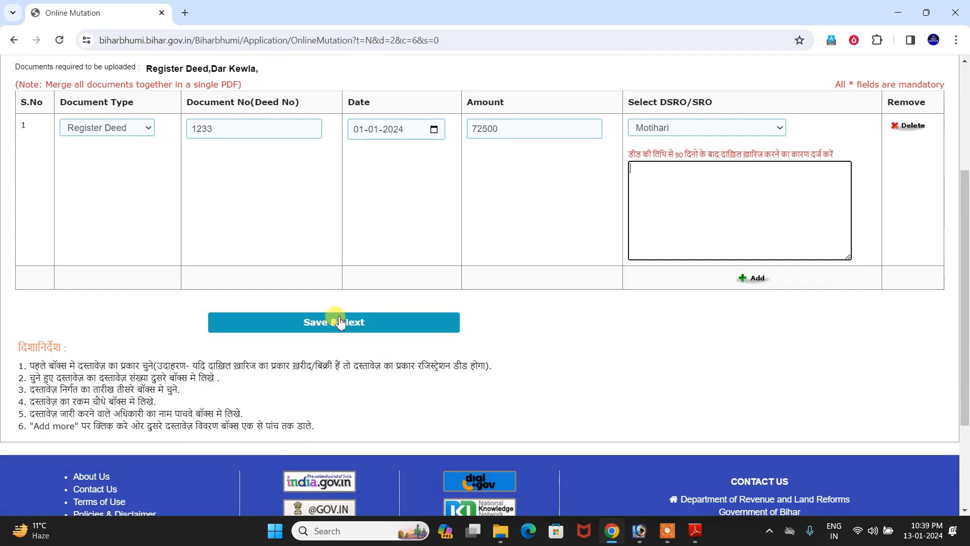
{"action": "left_click", "coordinate": [340, 322]}
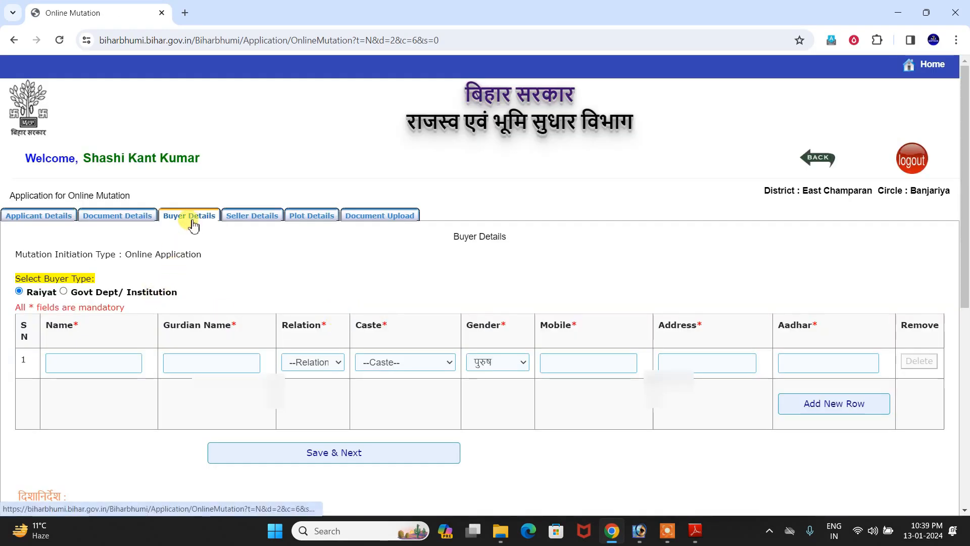
- Enter the buyer's name and the guardian's name in the first buyer row
{"action": "scroll", "coordinate": [458, 333], "scroll_direction": "down", "scroll_amount": 1}
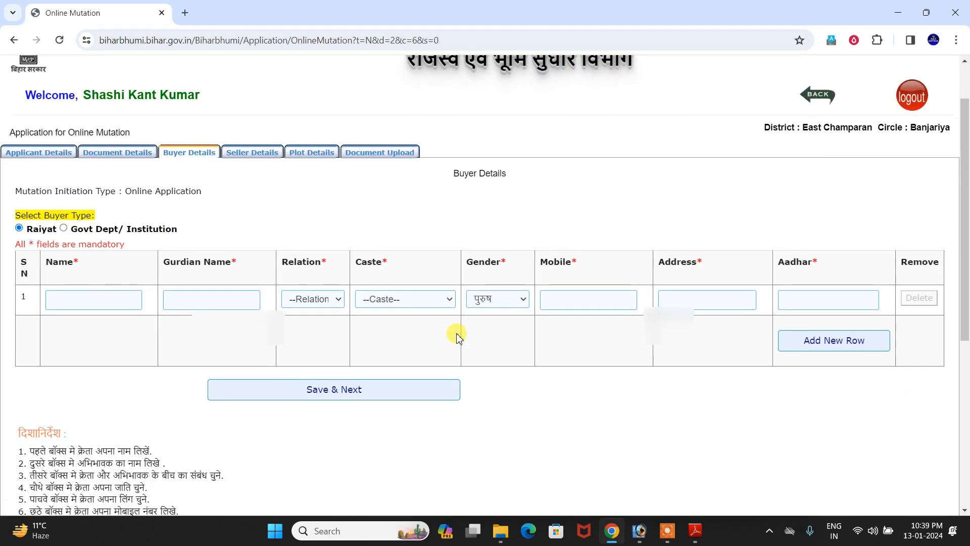
{"action": "left_click", "coordinate": [74, 301]}
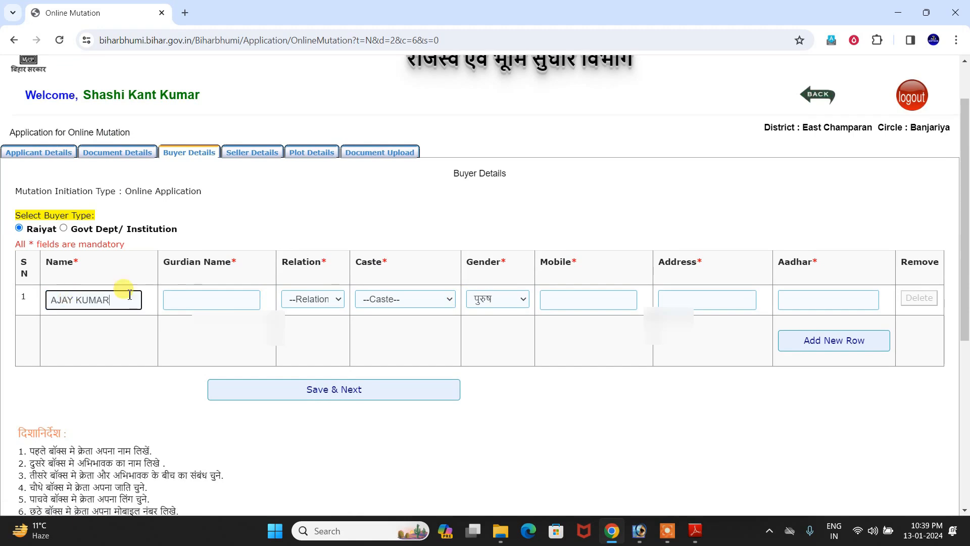
{"action": "left_click", "coordinate": [194, 303]}
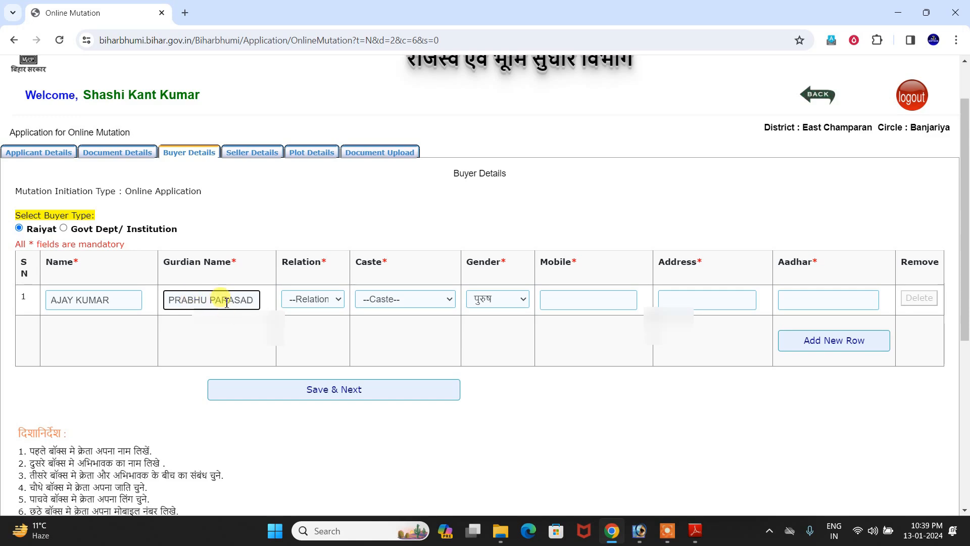
{"action": "key", "text": "BackSpace"}
- Set the buyer's relation with the guardian to पिता/बाप/अबू
{"action": "left_click", "coordinate": [319, 302]}
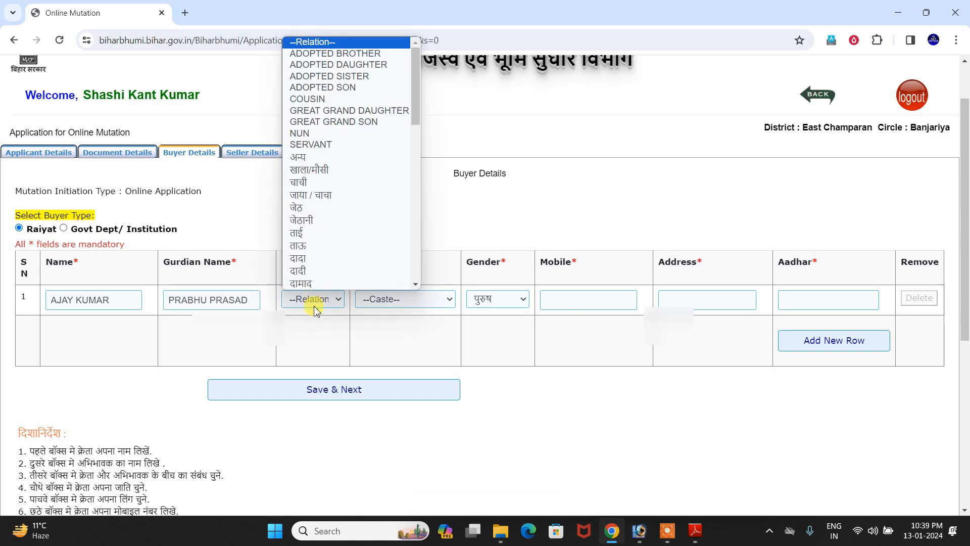
{"action": "scroll", "coordinate": [333, 164], "scroll_direction": "down", "scroll_amount": 5}
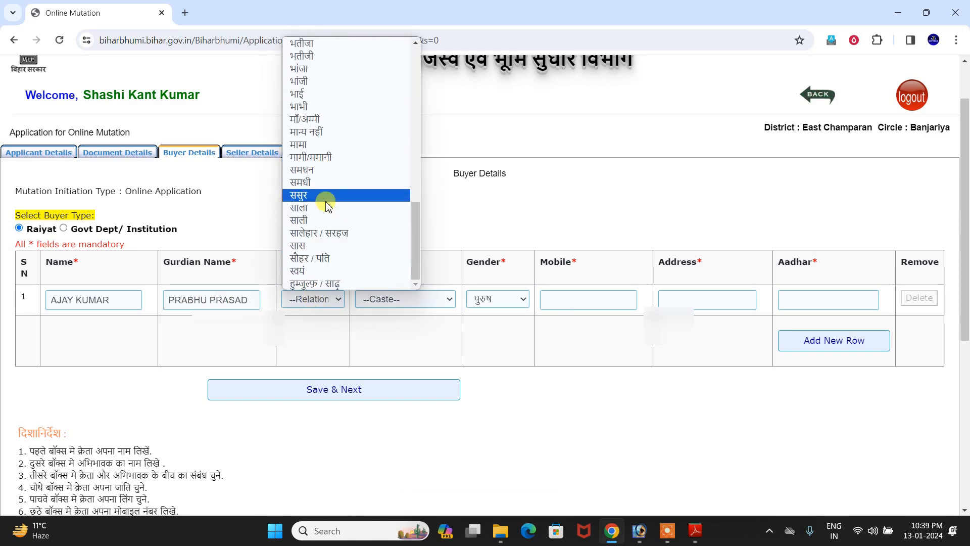
{"action": "scroll", "coordinate": [349, 227], "scroll_direction": "up", "scroll_amount": 10}
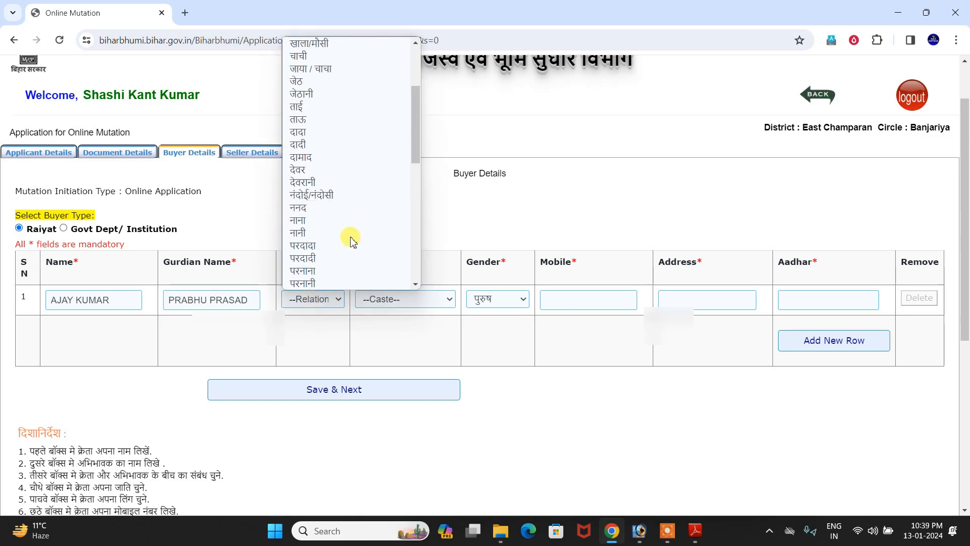
{"action": "scroll", "coordinate": [344, 166], "scroll_direction": "down", "scroll_amount": 3}
{"action": "scroll", "coordinate": [343, 165], "scroll_direction": "down", "scroll_amount": 4}
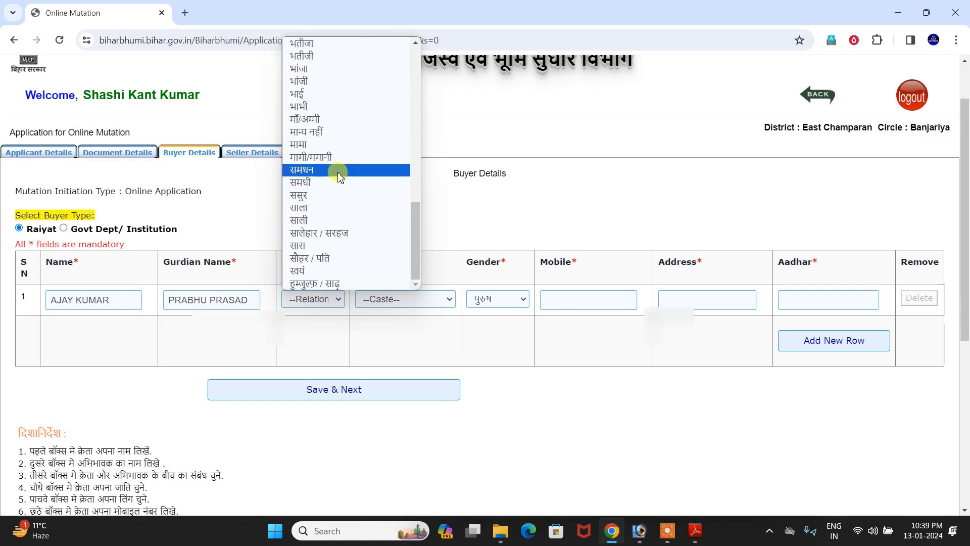
{"action": "scroll", "coordinate": [340, 172], "scroll_direction": "down", "scroll_amount": 1}
{"action": "scroll", "coordinate": [339, 184], "scroll_direction": "up", "scroll_amount": 8}
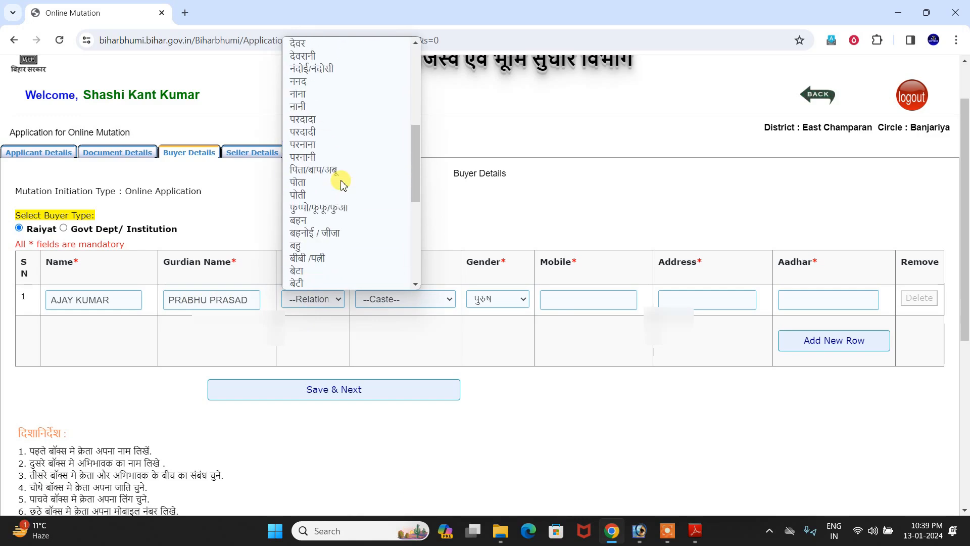
{"action": "scroll", "coordinate": [345, 175], "scroll_direction": "down", "scroll_amount": 8}
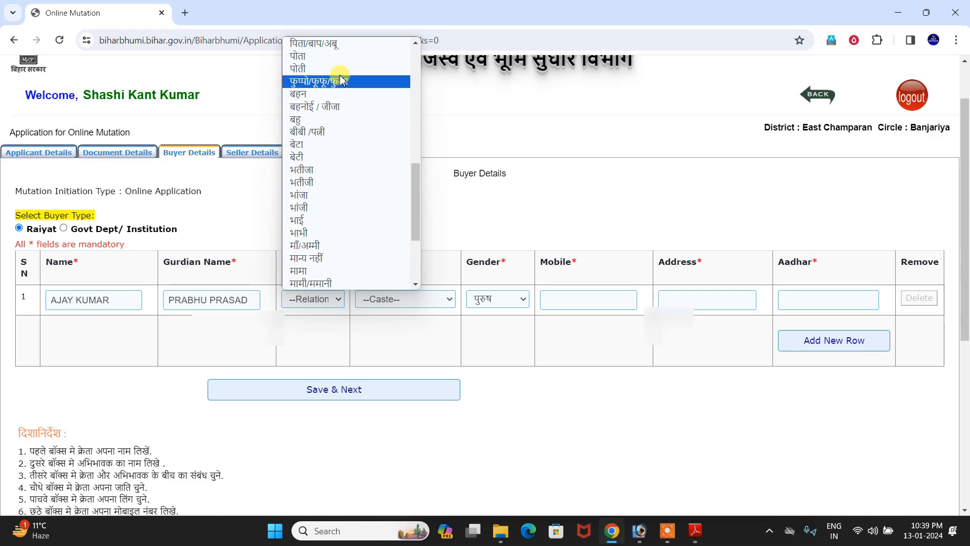
{"action": "left_click", "coordinate": [319, 43]}
- Set the buyer's caste to कुशवाहा (कोइरी)
{"action": "left_click", "coordinate": [397, 301]}
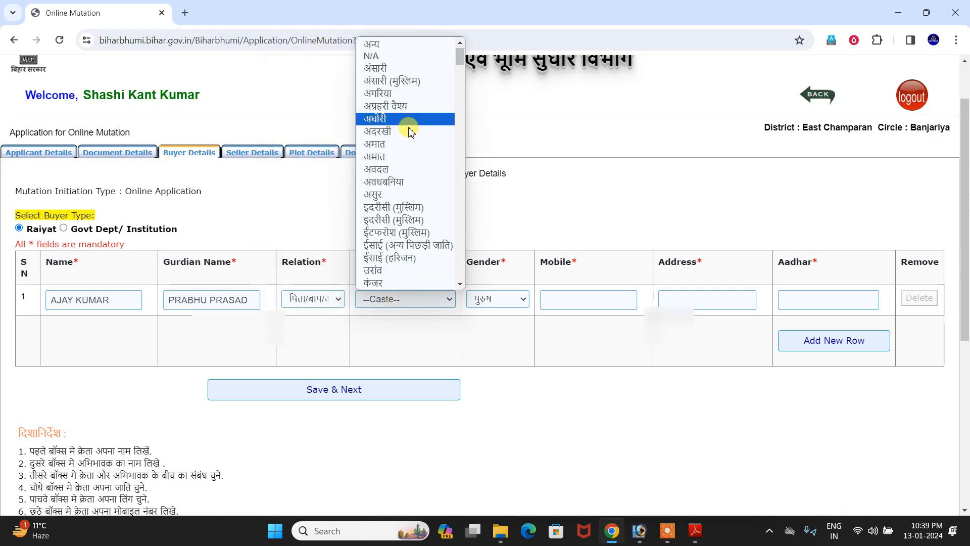
{"action": "scroll", "coordinate": [389, 152], "scroll_direction": "down", "scroll_amount": 15}
{"action": "scroll", "coordinate": [404, 189], "scroll_direction": "down", "scroll_amount": 7}
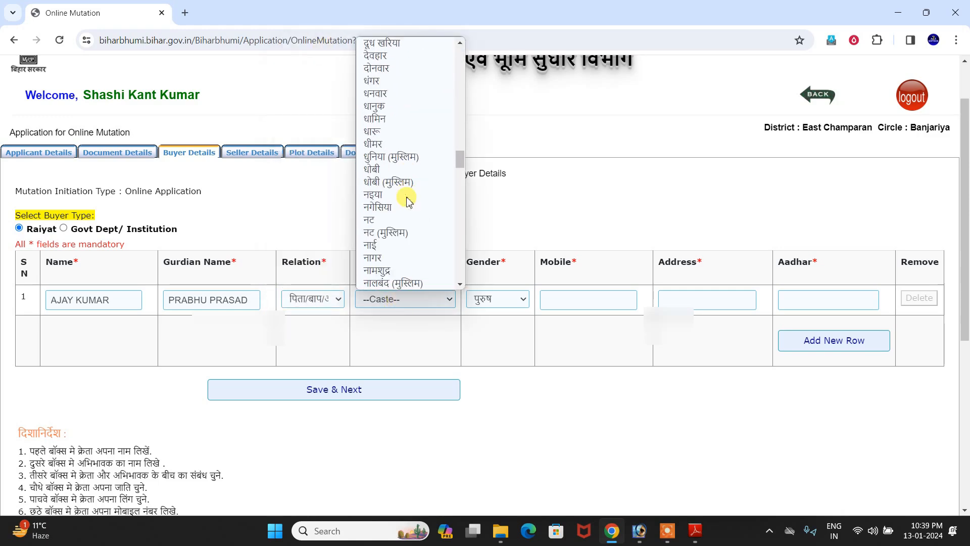
{"action": "scroll", "coordinate": [412, 159], "scroll_direction": "up", "scroll_amount": 20}
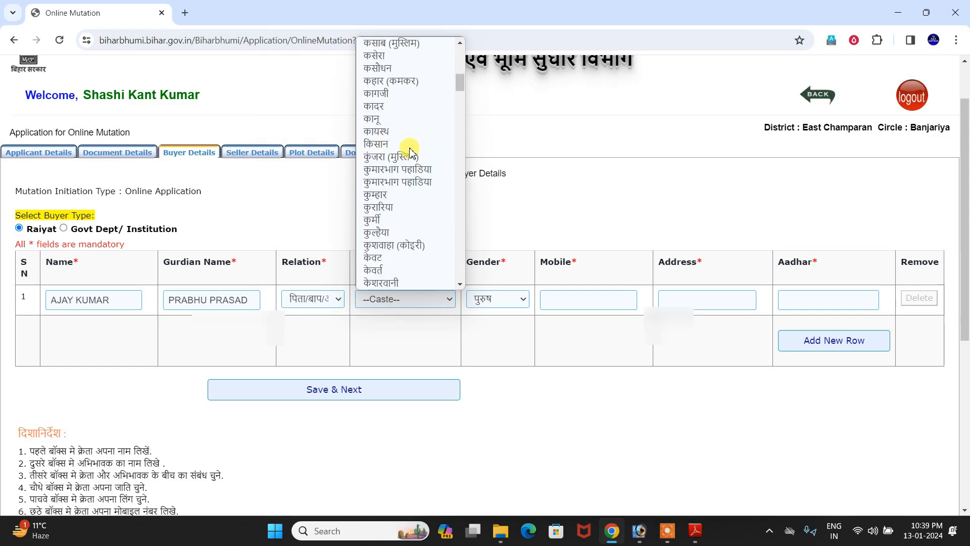
{"action": "scroll", "coordinate": [410, 151], "scroll_direction": "down", "scroll_amount": 5}
{"action": "scroll", "coordinate": [411, 154], "scroll_direction": "up", "scroll_amount": 5}
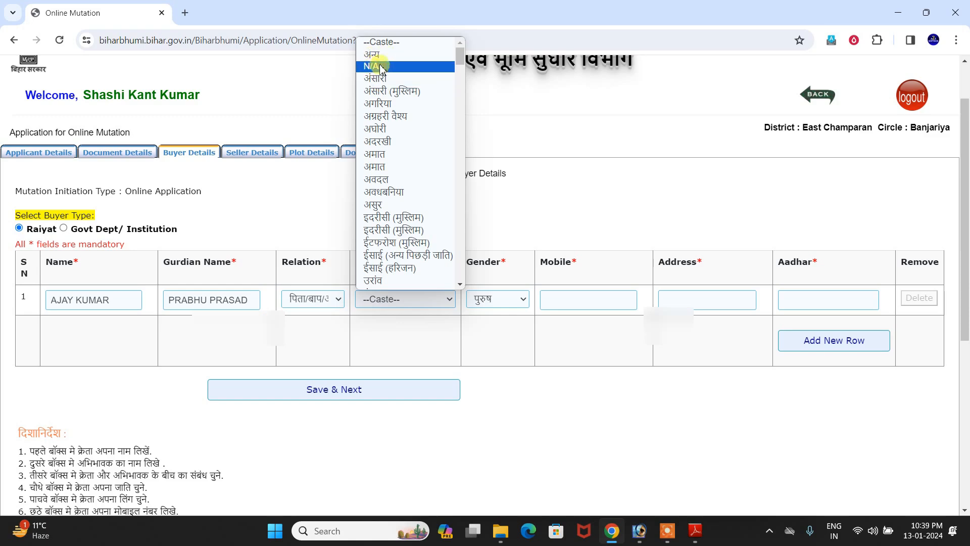
{"action": "scroll", "coordinate": [423, 118], "scroll_direction": "down", "scroll_amount": 20}
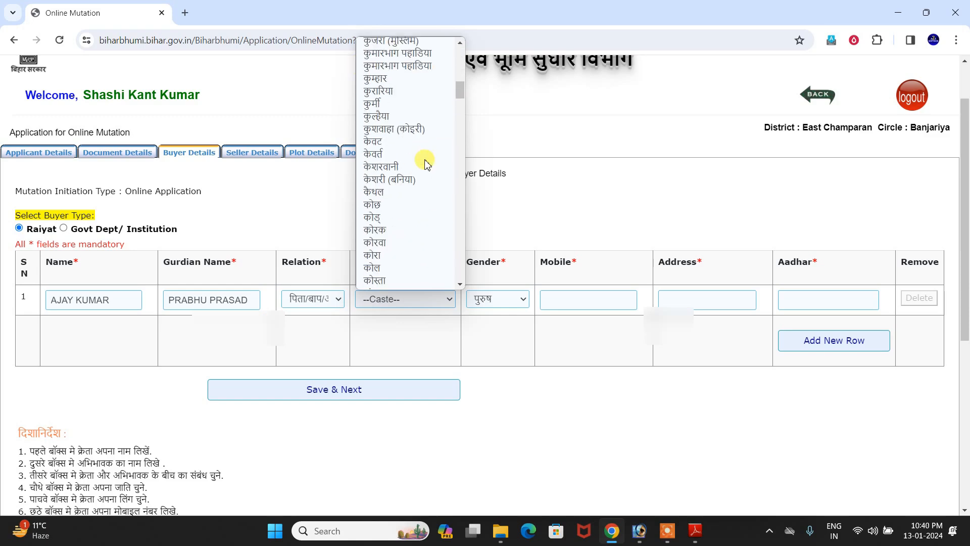
{"action": "scroll", "coordinate": [426, 164], "scroll_direction": "up", "scroll_amount": 20}
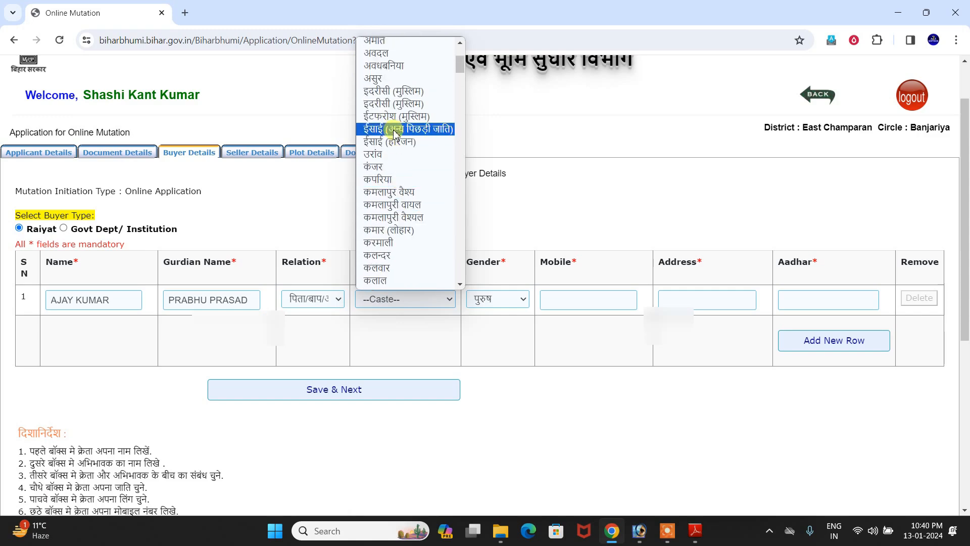
{"action": "scroll", "coordinate": [420, 146], "scroll_direction": "down", "scroll_amount": 3}
{"action": "scroll", "coordinate": [412, 172], "scroll_direction": "down", "scroll_amount": 4}
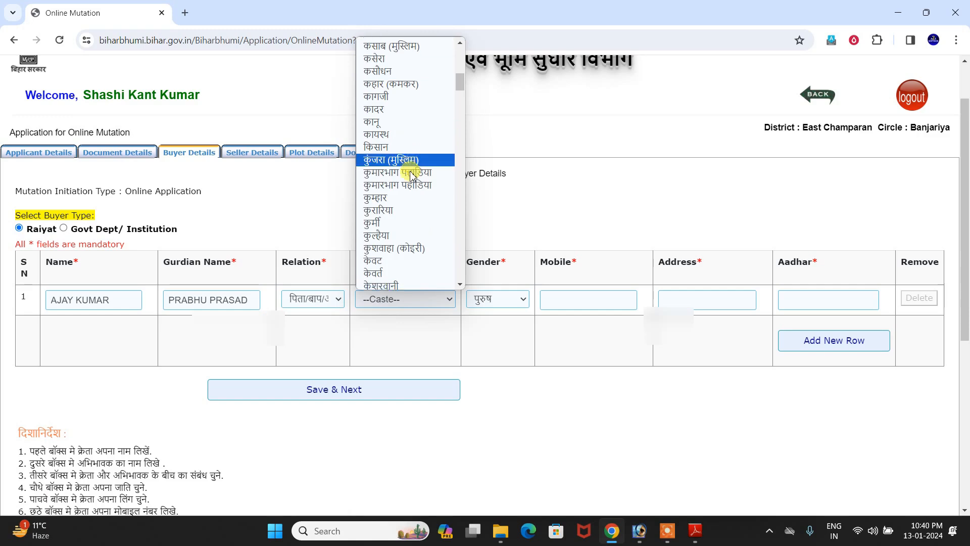
{"action": "left_click", "coordinate": [419, 134]}
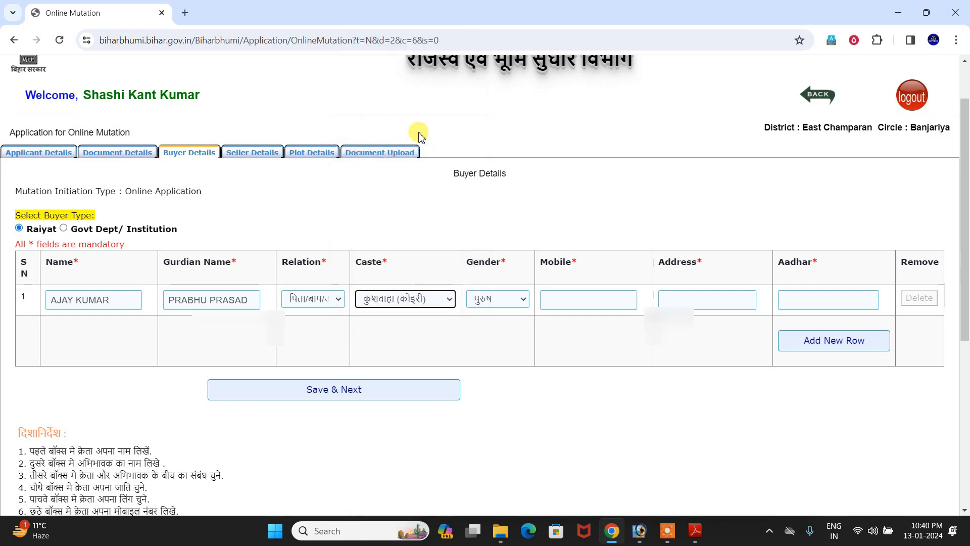
- Set the buyer's gender to पुरुष and enter the buyer's mobile number, address and Aadhaar number
{"action": "left_click", "coordinate": [494, 300]}
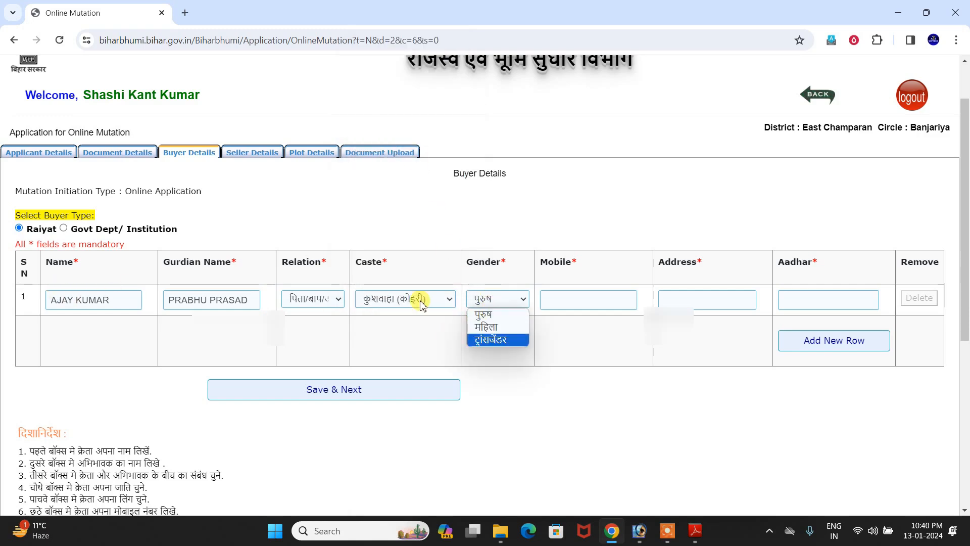
{"action": "left_click", "coordinate": [484, 315]}
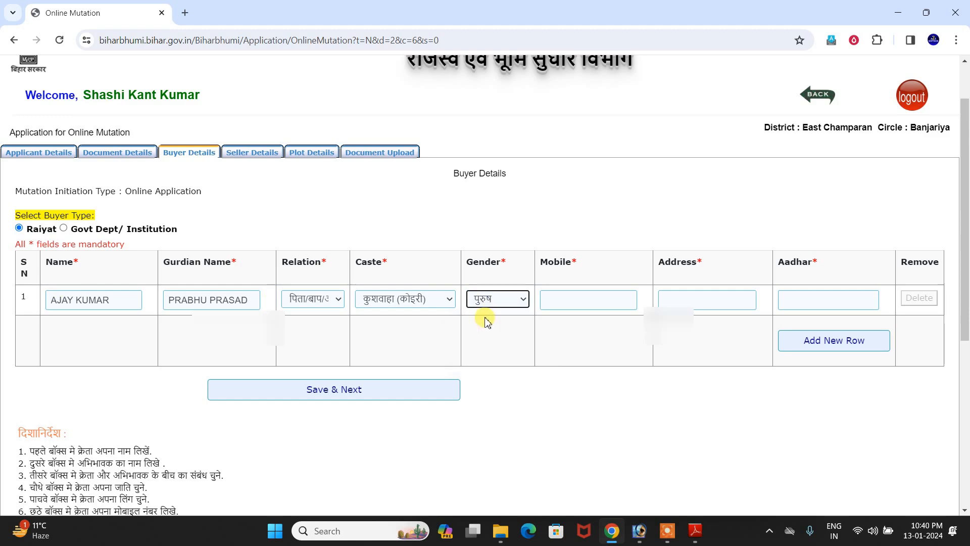
{"action": "left_click", "coordinate": [590, 300]}
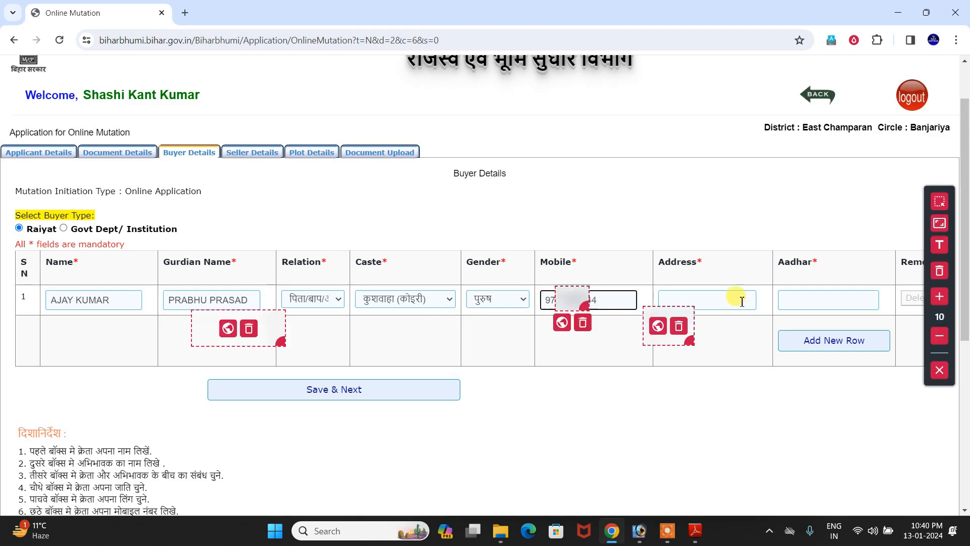
{"action": "left_click", "coordinate": [707, 301]}
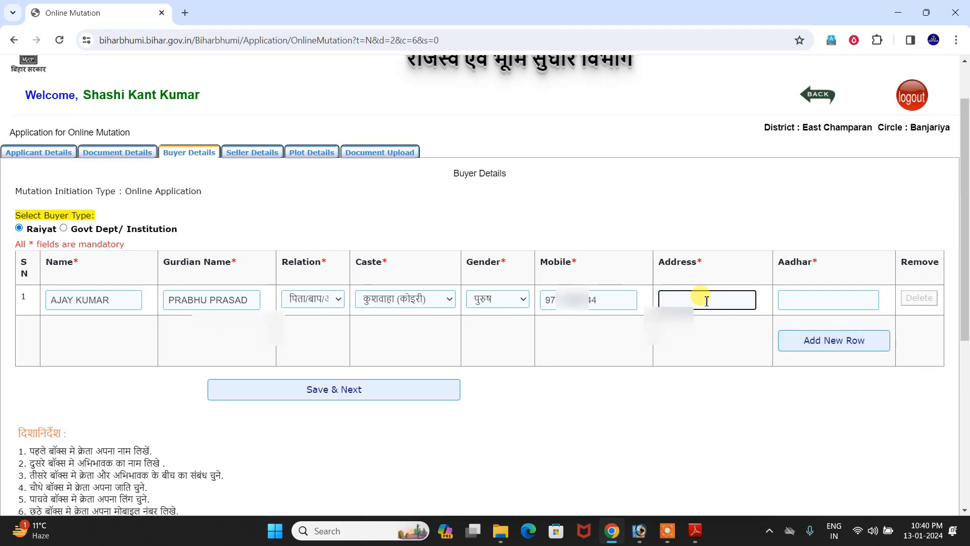
{"action": "key", "text": "Tab"}
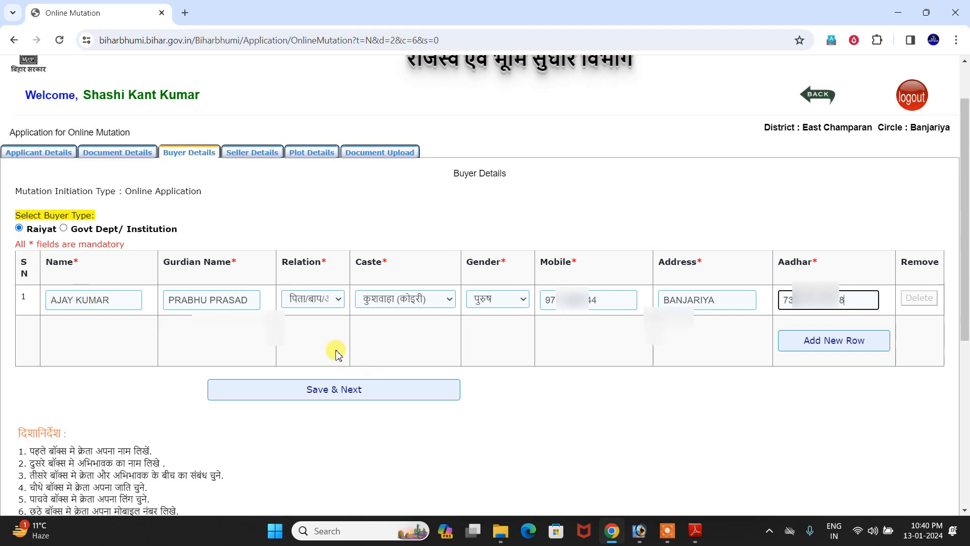
- Add another buyer row and delete it again, then save the buyer details and continue to the seller details
{"action": "left_click", "coordinate": [834, 354]}
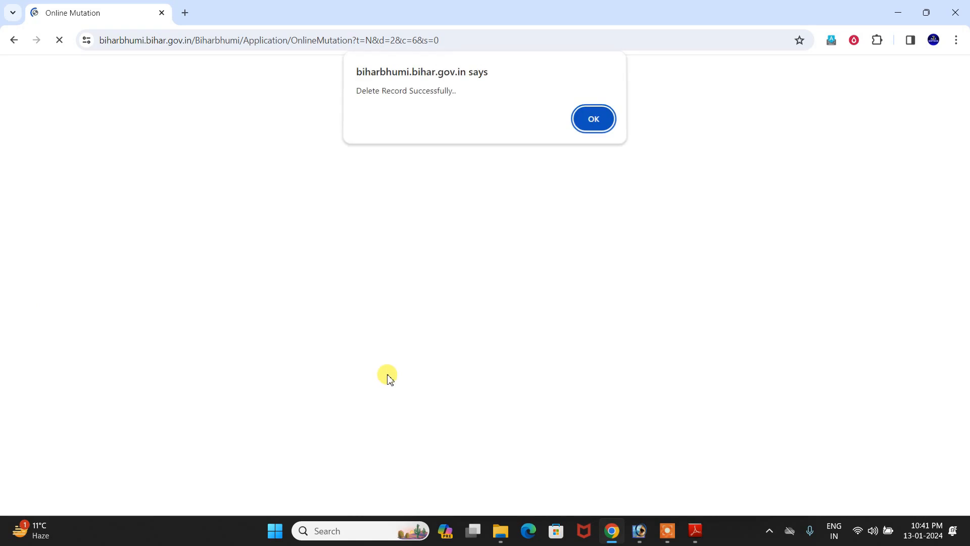
{"action": "left_click", "coordinate": [586, 120]}
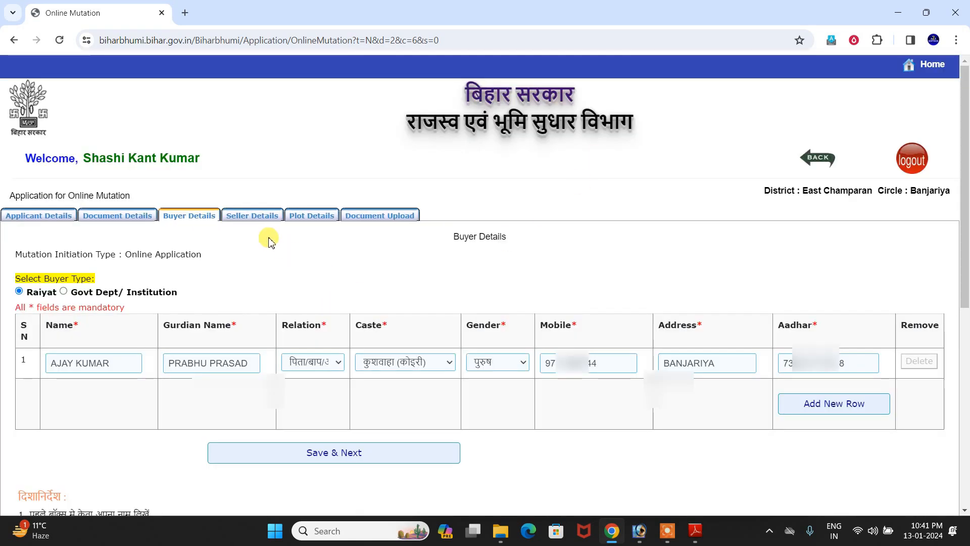
{"action": "left_click", "coordinate": [313, 459]}
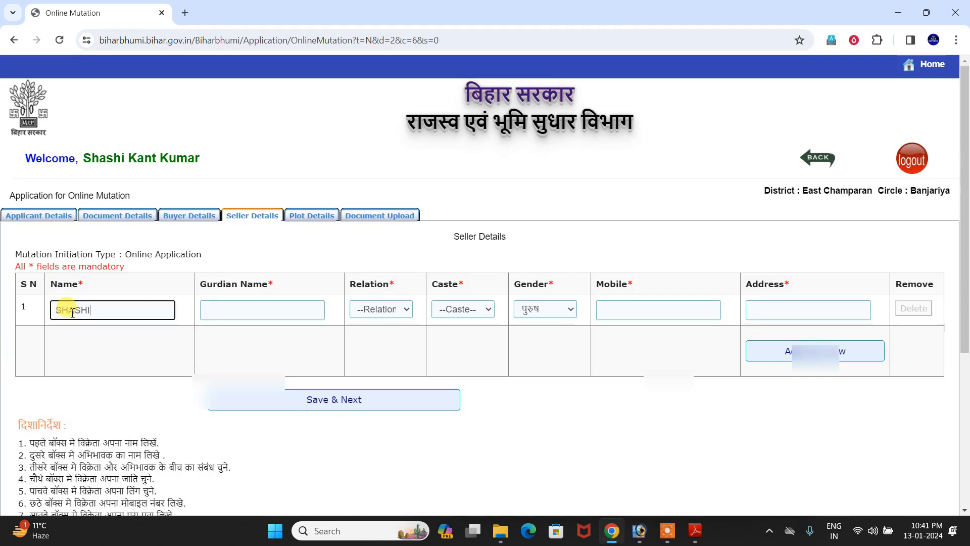
- Enter the seller's name and guardian's name, and set the seller's relation to पिता/बाप/अबू
{"action": "key", "text": "Tab"}
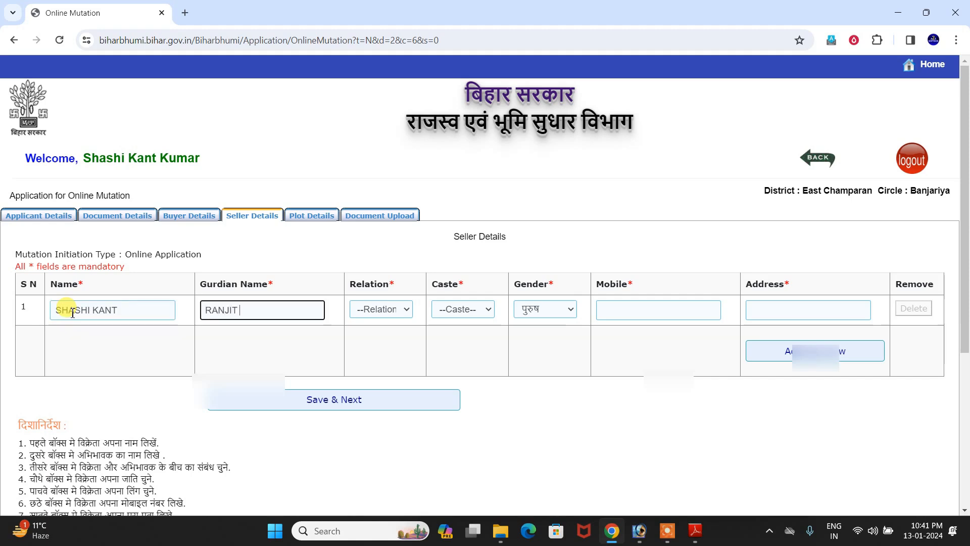
{"action": "left_click", "coordinate": [407, 309]}
{"action": "scroll", "coordinate": [409, 215], "scroll_direction": "down", "scroll_amount": 5}
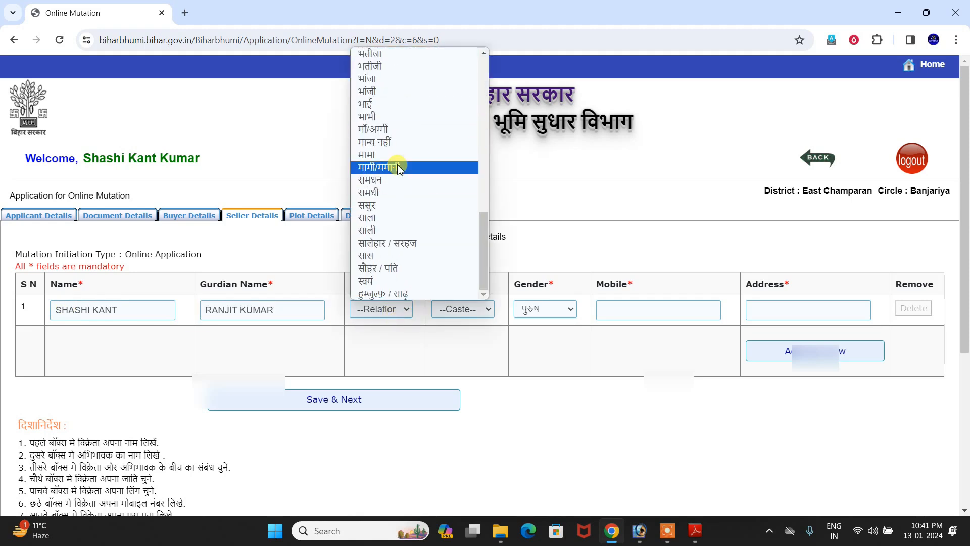
{"action": "scroll", "coordinate": [407, 215], "scroll_direction": "up", "scroll_amount": 7}
{"action": "scroll", "coordinate": [419, 172], "scroll_direction": "up", "scroll_amount": 3}
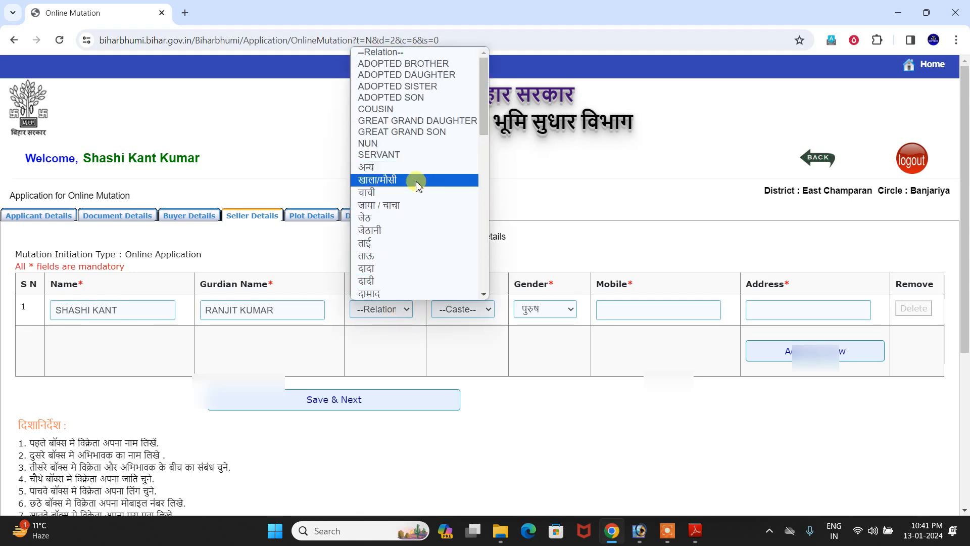
{"action": "scroll", "coordinate": [412, 192], "scroll_direction": "down", "scroll_amount": 8}
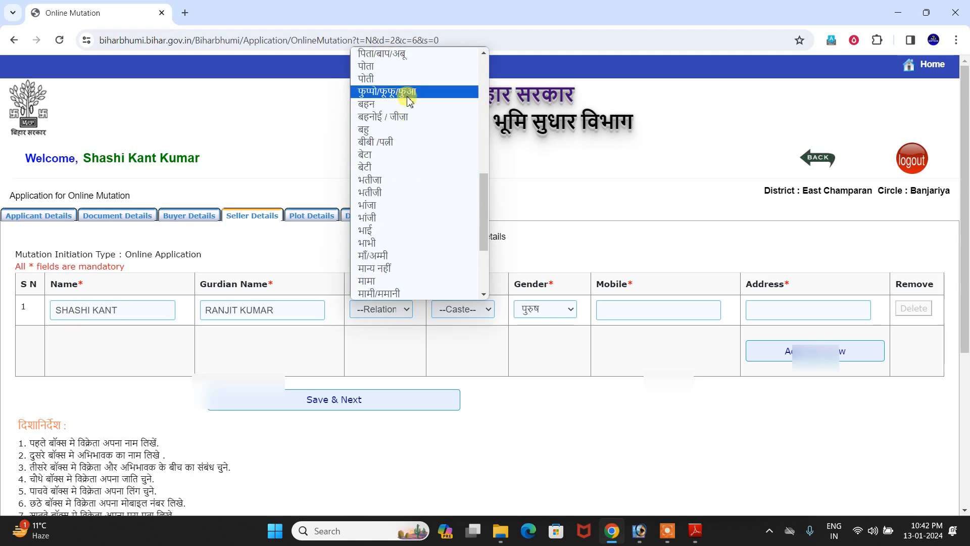
{"action": "left_click", "coordinate": [387, 54]}
- Set the seller's caste to कागजी
{"action": "left_click", "coordinate": [464, 310]}
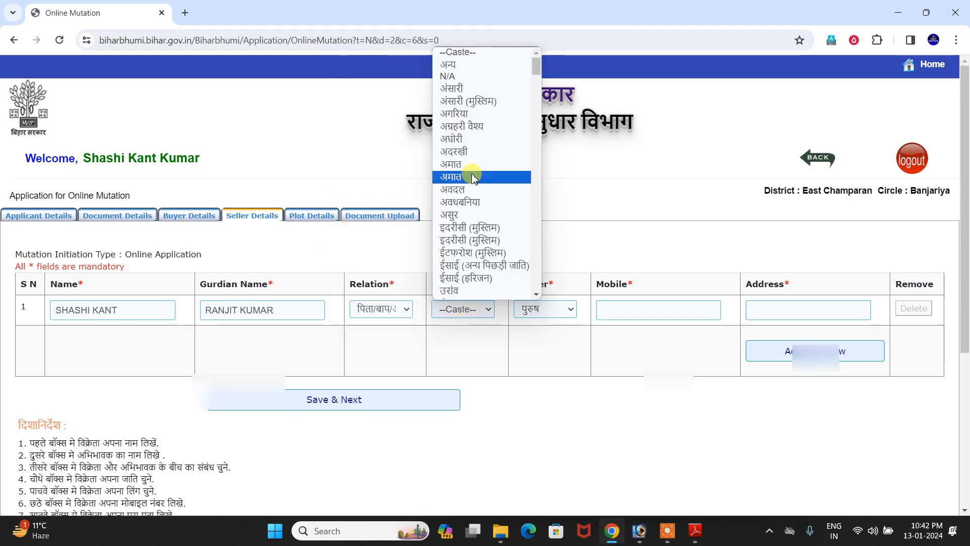
{"action": "scroll", "coordinate": [499, 187], "scroll_direction": "down", "scroll_amount": 8}
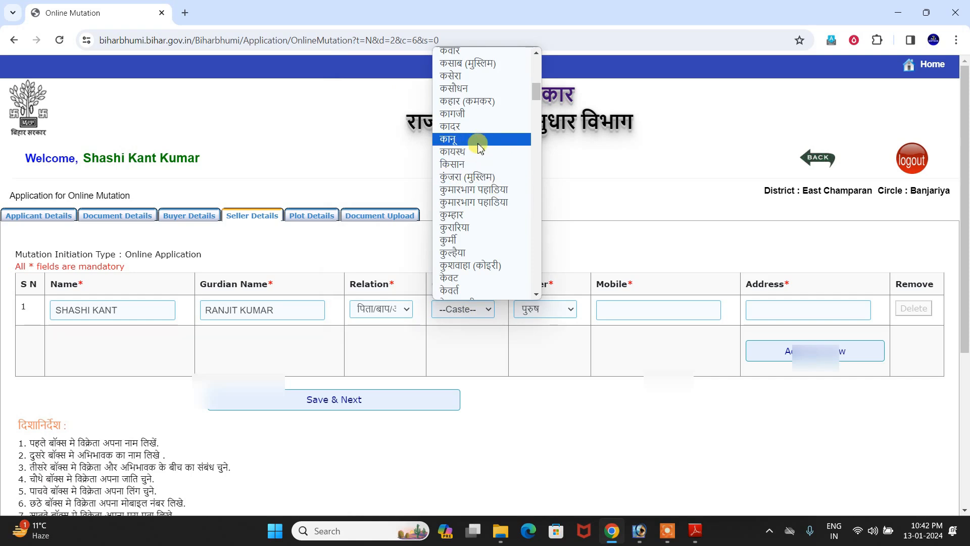
{"action": "left_click", "coordinate": [461, 114]}
- Enter the seller's mobile number and address, then save the seller details and continue to the plot details
{"action": "left_click", "coordinate": [652, 313]}
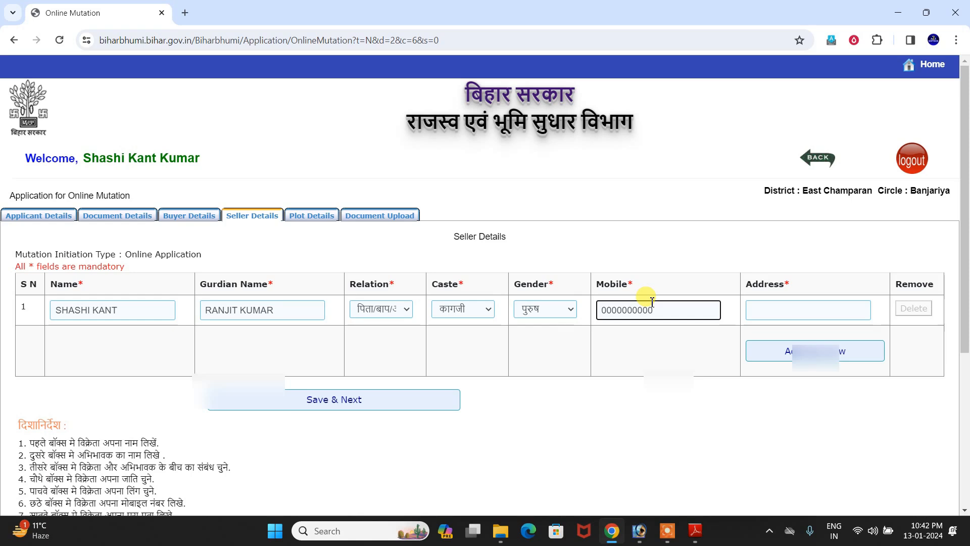
{"action": "left_click", "coordinate": [796, 309]}
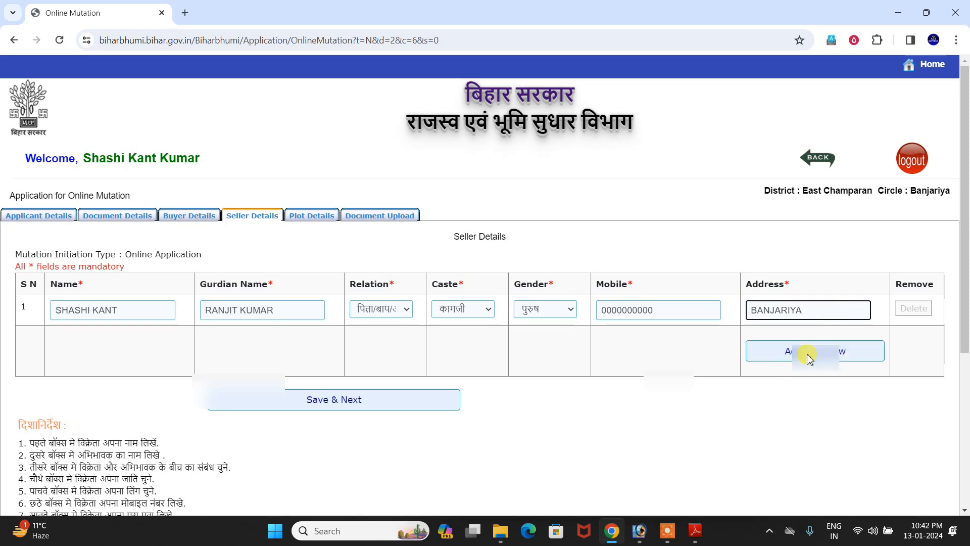
{"action": "left_click", "coordinate": [763, 357]}
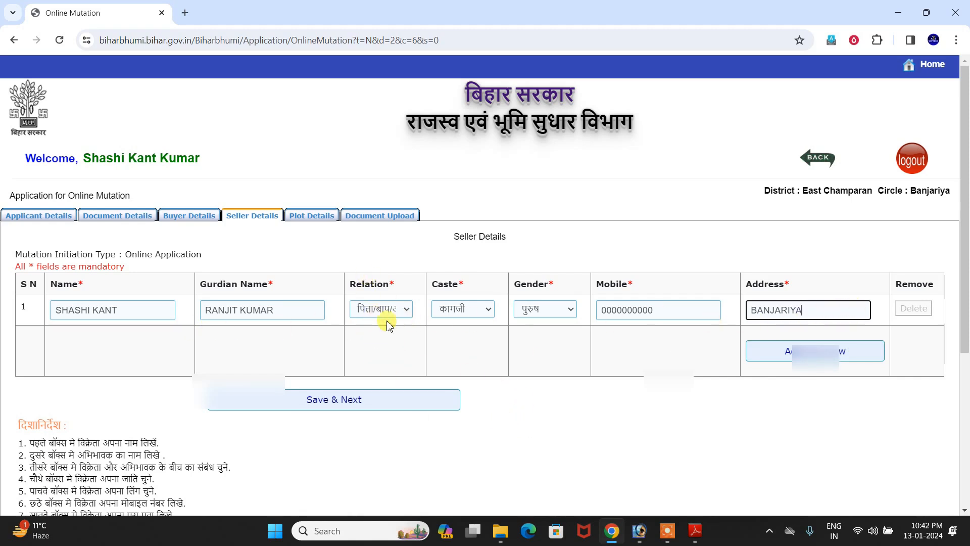
{"action": "left_click", "coordinate": [415, 405]}
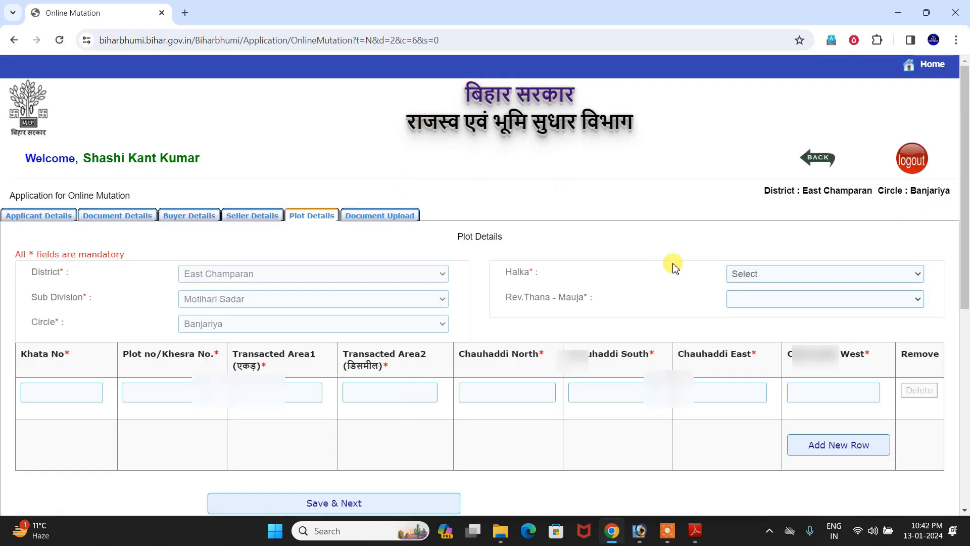
- Set the plot's Halka to BANJARIYA and its Rev.Thana - Mauja to बंजरिया पार्ट(107)
{"action": "left_click", "coordinate": [753, 276]}
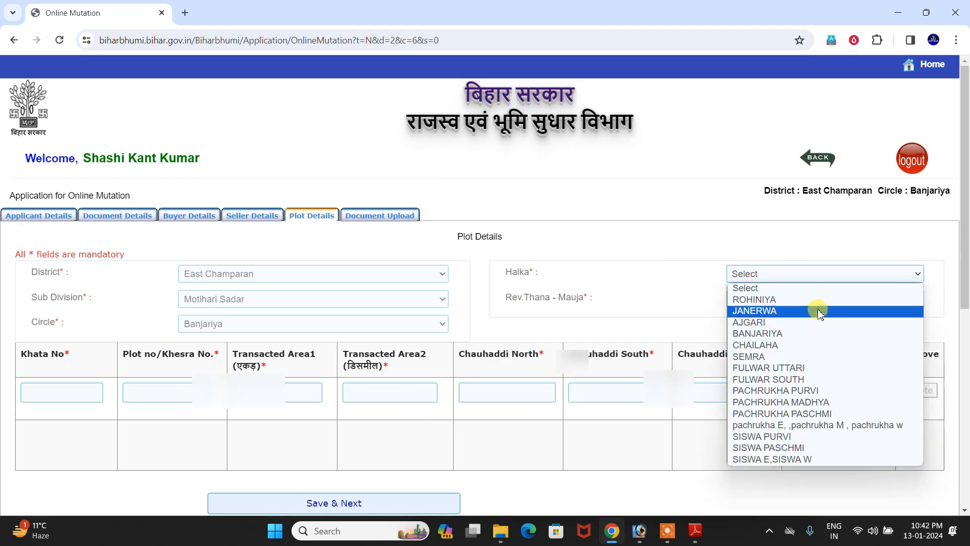
{"action": "left_click", "coordinate": [773, 334]}
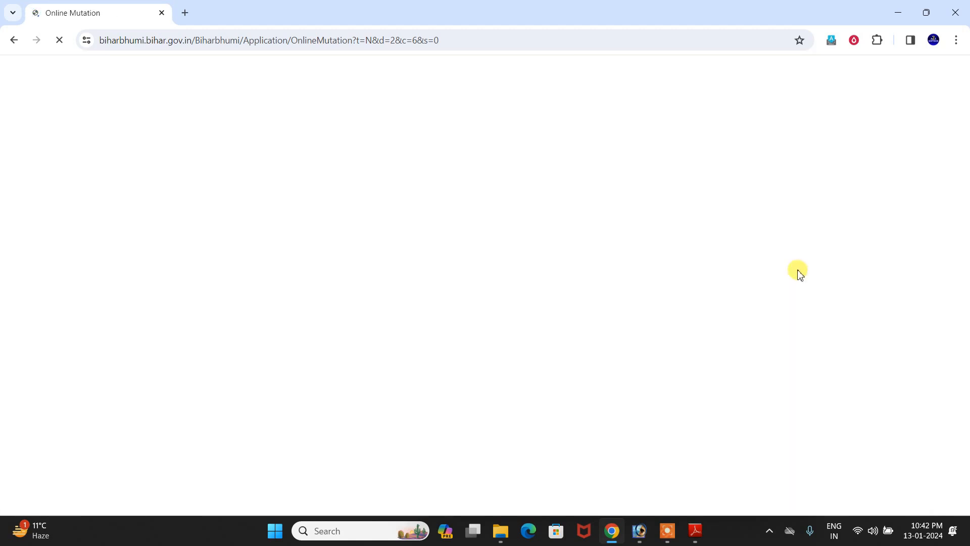
{"action": "left_click", "coordinate": [771, 300]}
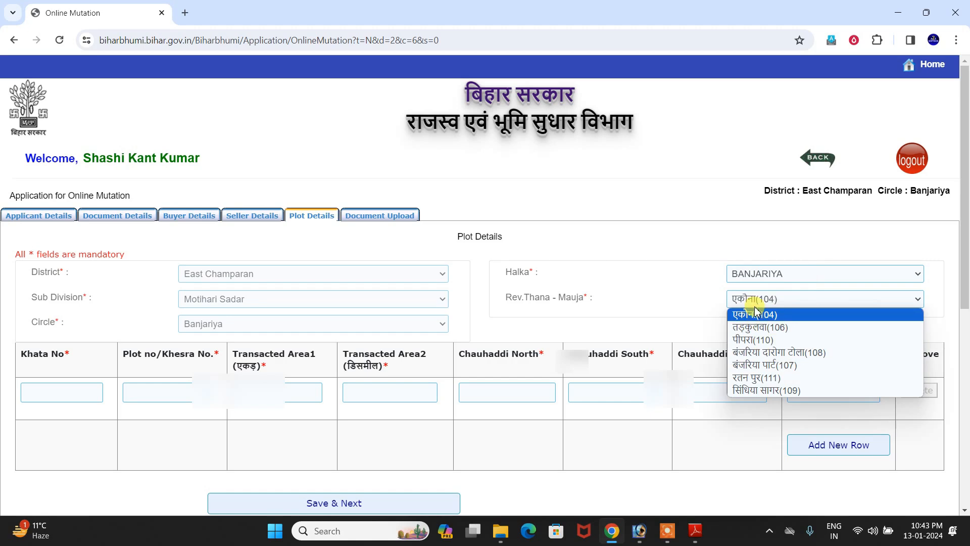
{"action": "left_click", "coordinate": [768, 365]}
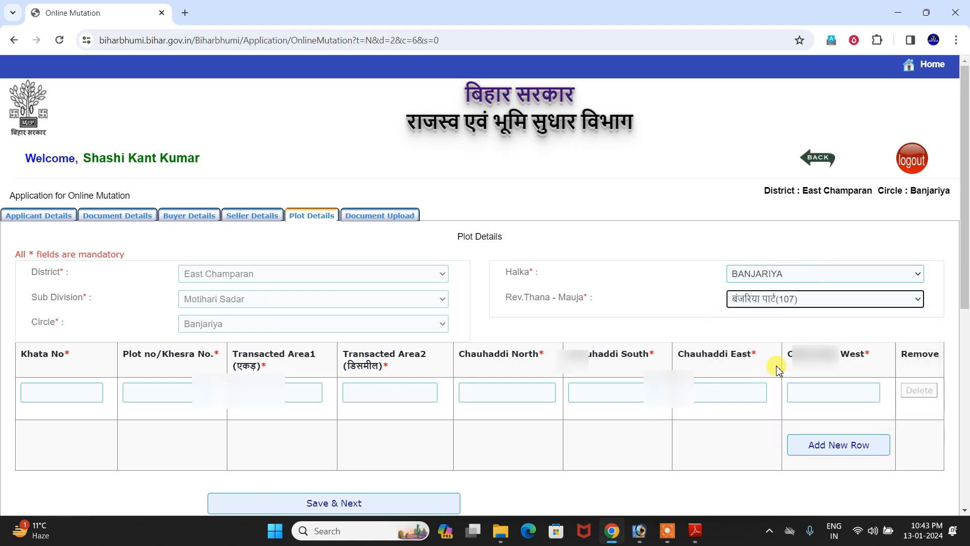
- Enter khata number 12, plot number 35 and a transacted area of 0 एकड़ and 18.5 डिसमील
{"action": "left_click", "coordinate": [57, 391]}
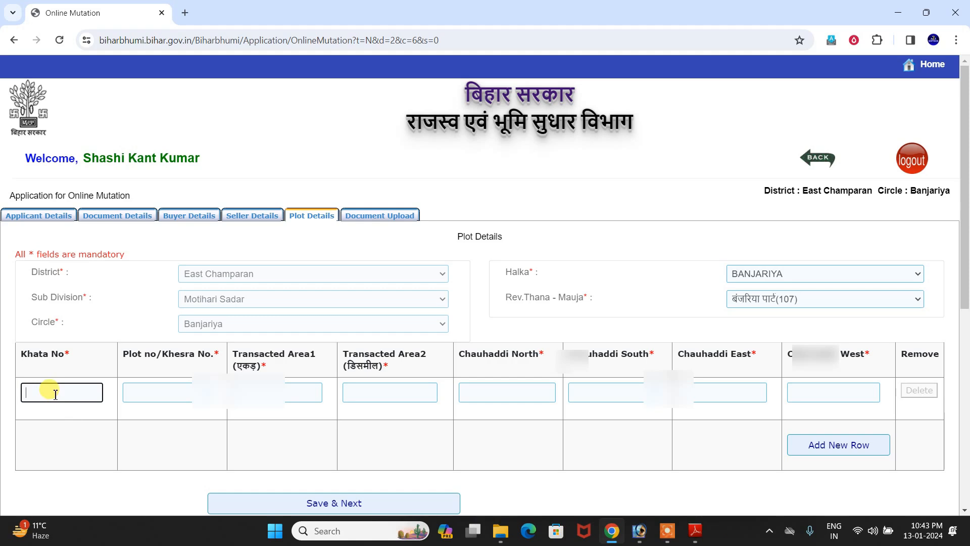
{"action": "left_click", "coordinate": [155, 393]}
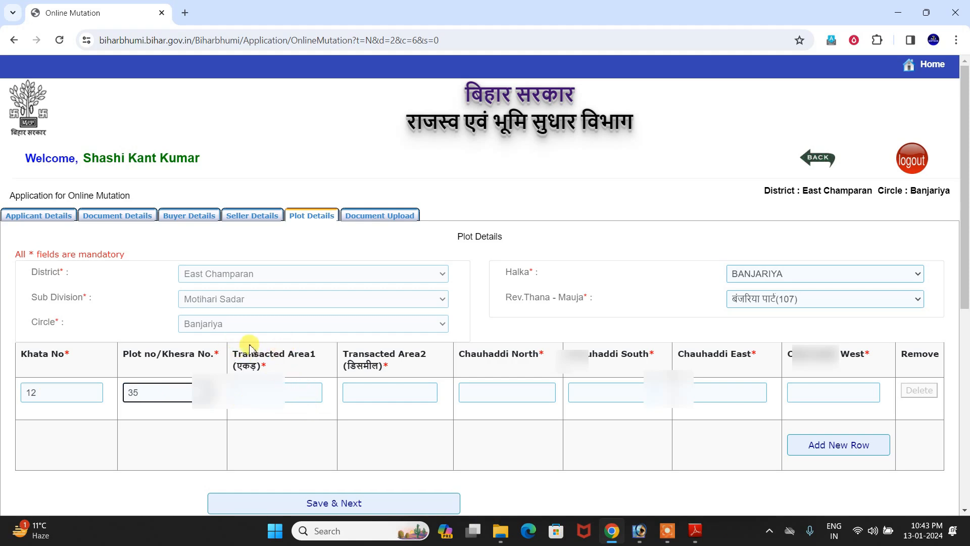
{"action": "left_click", "coordinate": [296, 394]}
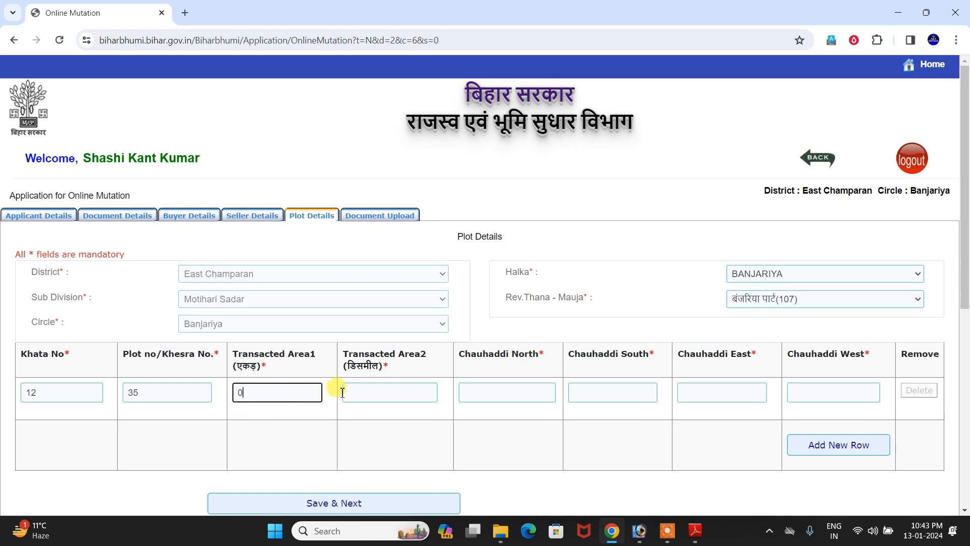
{"action": "double_click", "coordinate": [249, 394]}
{"action": "left_click", "coordinate": [375, 394]}
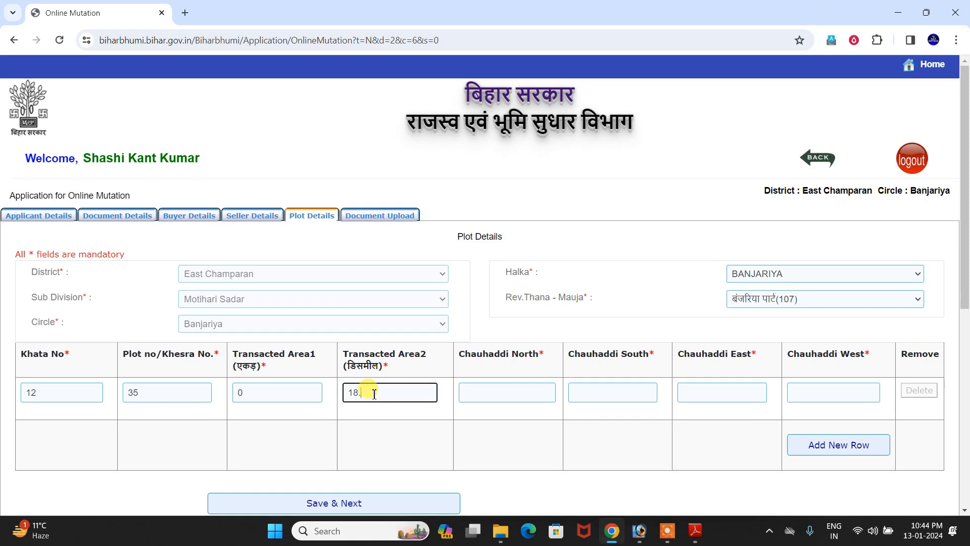
- Enter the neighbours' names as the plot's north, south, east and west boundaries, then save and continue to the document upload
{"action": "left_click", "coordinate": [497, 389]}
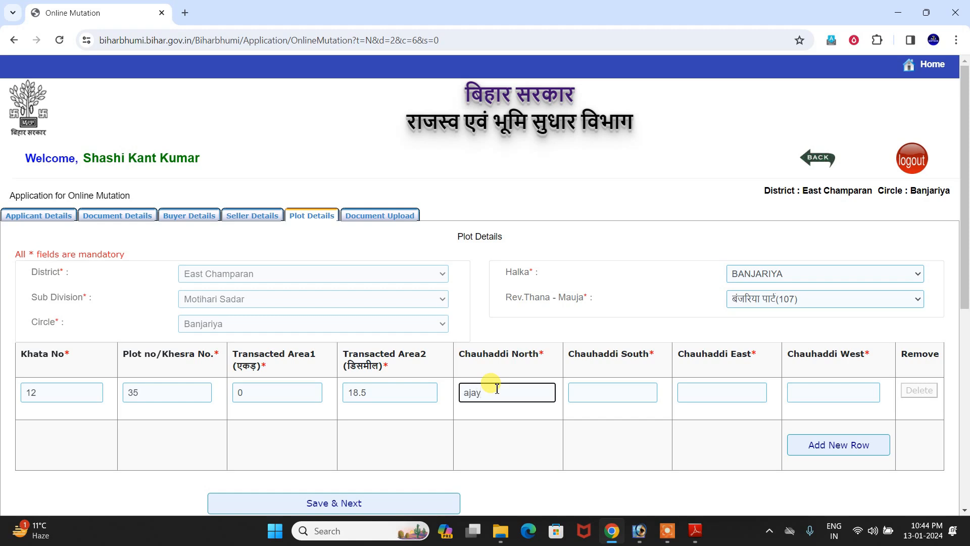
{"action": "type", "text": "r"}
{"action": "key", "text": "Tab"}
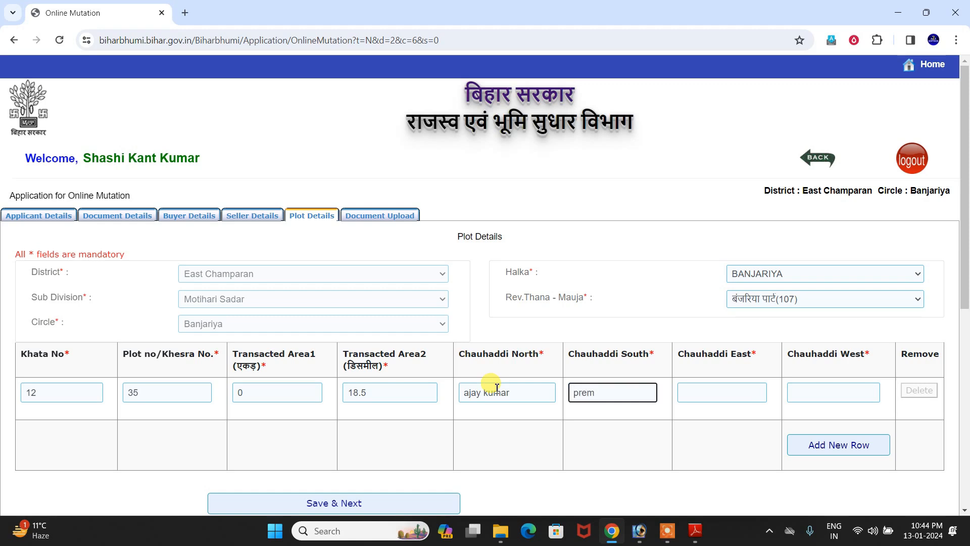
{"action": "key", "text": "Tab"}
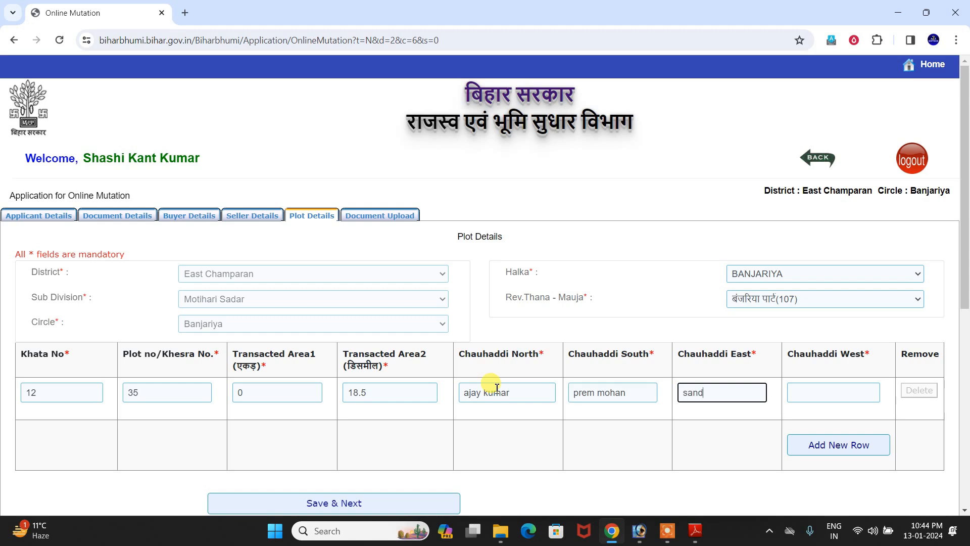
{"action": "key", "text": "Tab"}
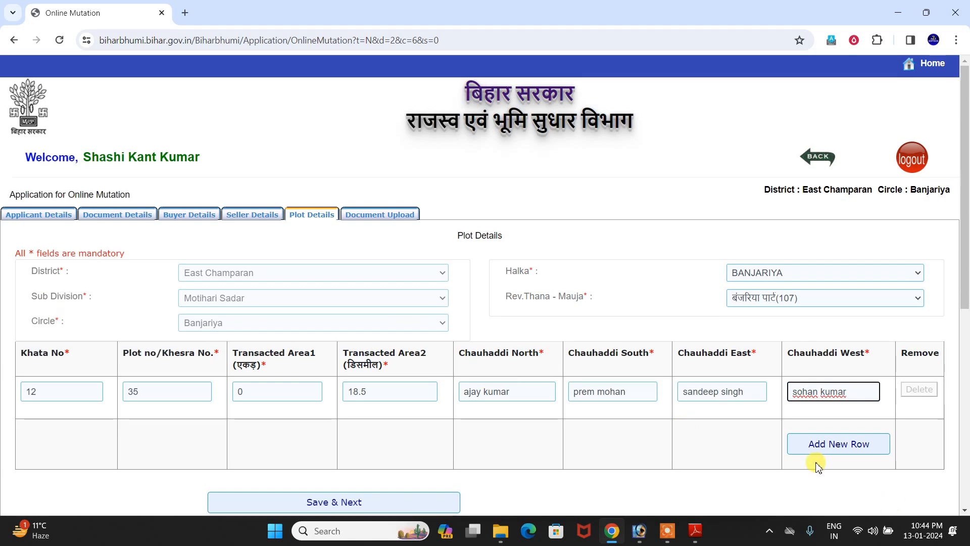
{"action": "scroll", "coordinate": [758, 444], "scroll_direction": "down", "scroll_amount": 3}
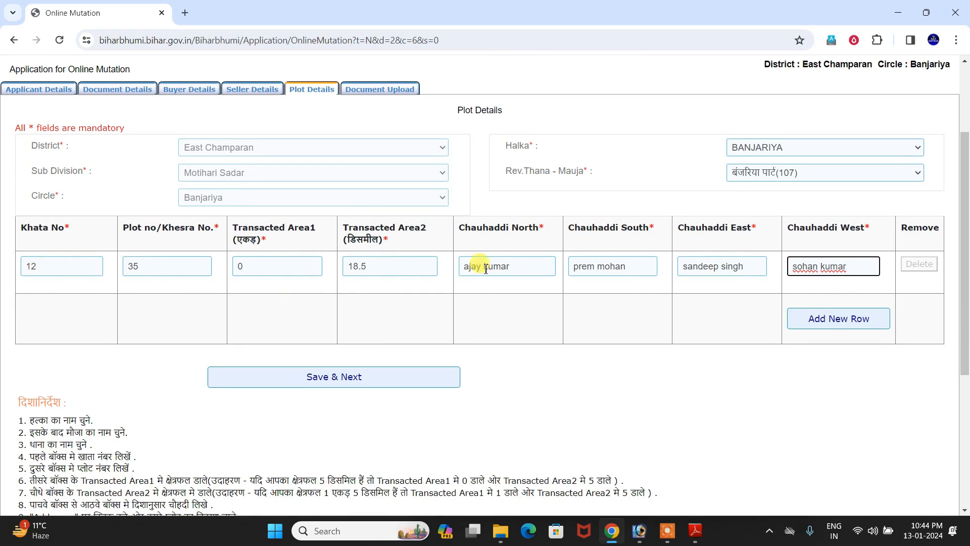
{"action": "left_click", "coordinate": [349, 379]}
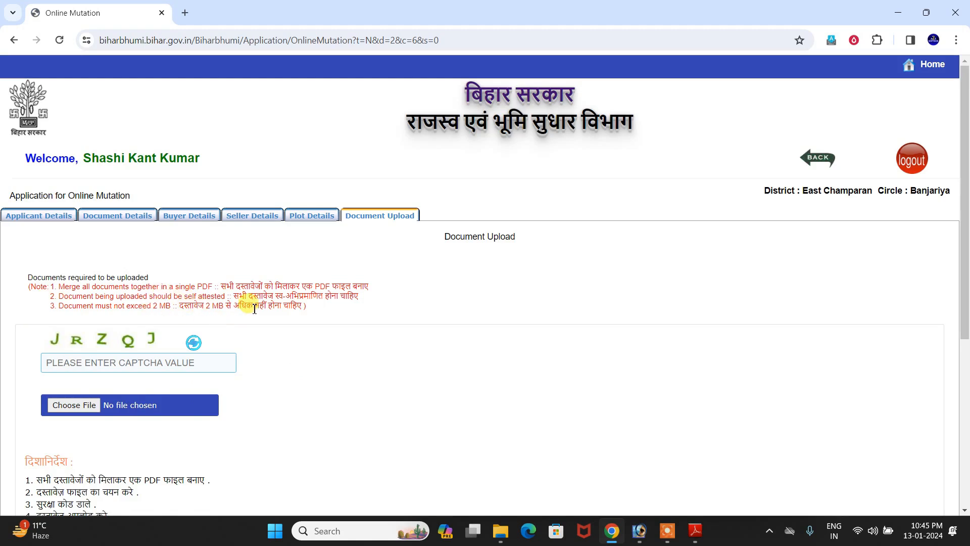
- Choose the scanned deed PDF from the deed folder in Documents for upload, checking its pages in the preview
{"action": "left_click", "coordinate": [69, 365]}
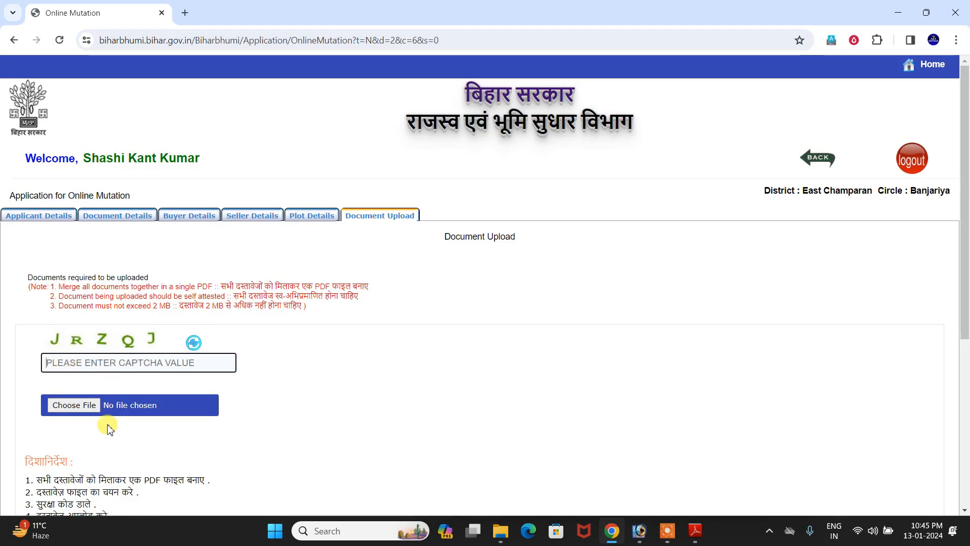
{"action": "left_click", "coordinate": [76, 405]}
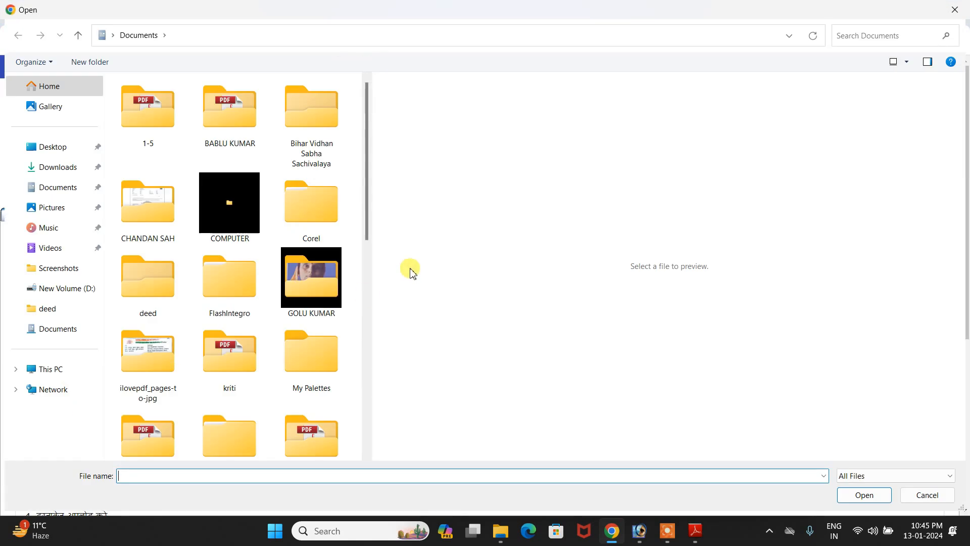
{"action": "double_click", "coordinate": [150, 295]}
{"action": "left_click", "coordinate": [167, 333]}
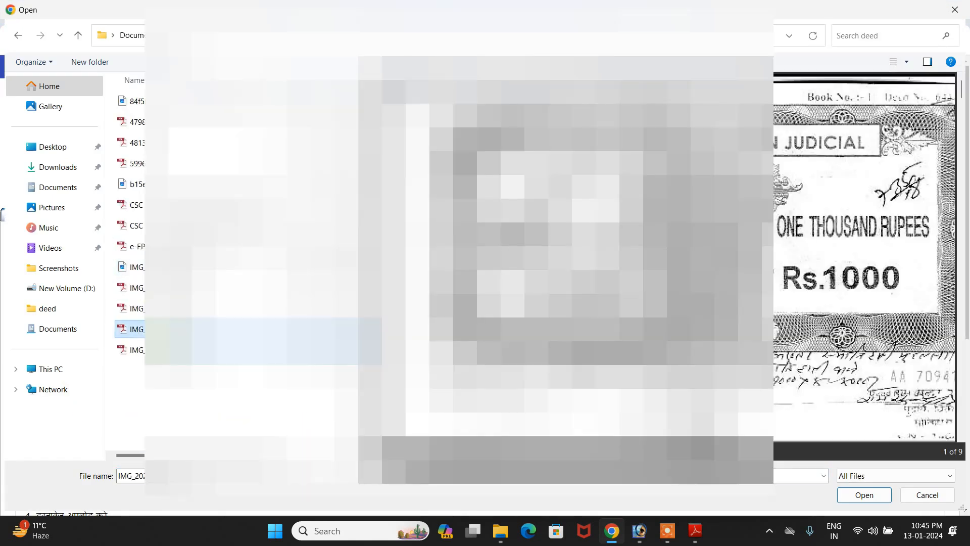
{"action": "scroll", "coordinate": [864, 258], "scroll_direction": "down", "scroll_amount": 15}
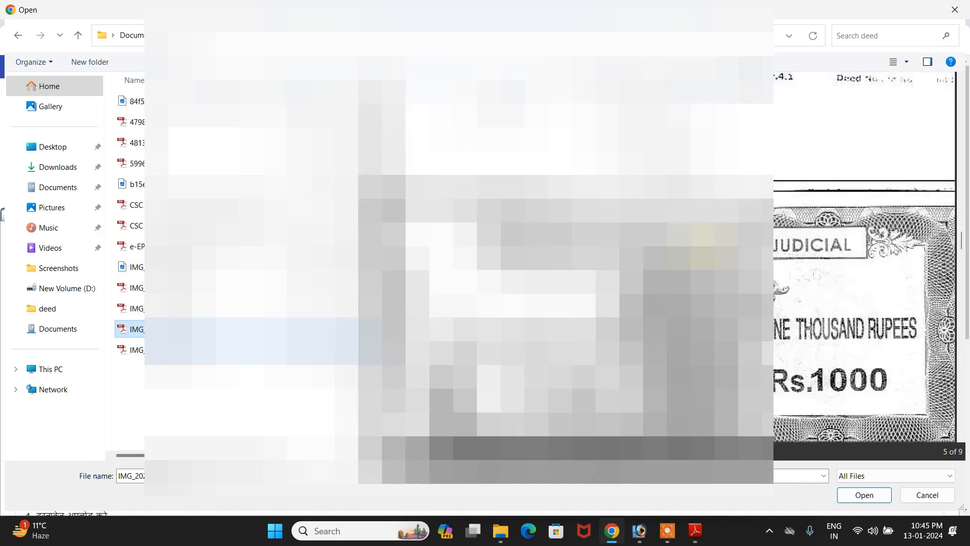
{"action": "scroll", "coordinate": [864, 257], "scroll_direction": "down", "scroll_amount": 9}
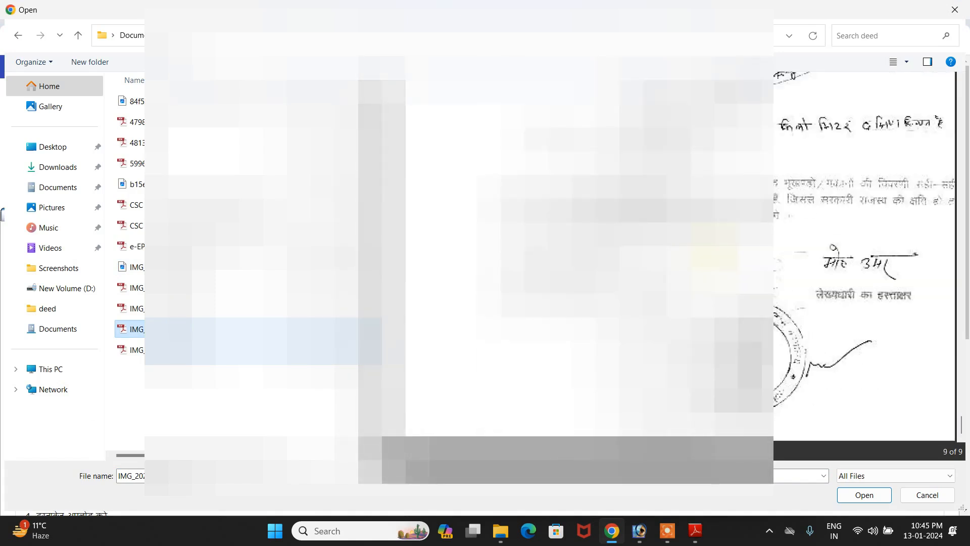
{"action": "scroll", "coordinate": [864, 258], "scroll_direction": "up", "scroll_amount": 15}
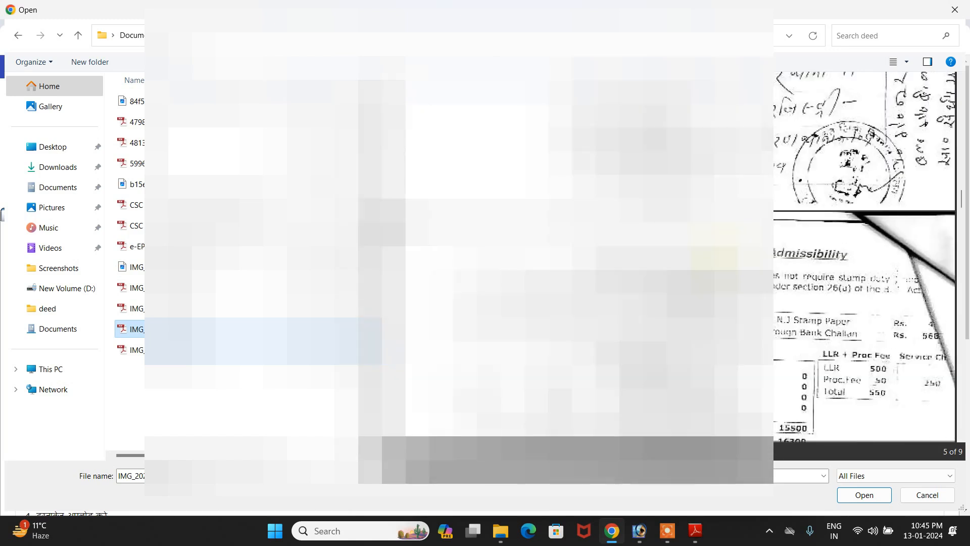
{"action": "left_click", "coordinate": [862, 495]}
- Enter the captcha value, upload the chosen document and continue to the application summary
{"action": "left_click", "coordinate": [95, 365]}
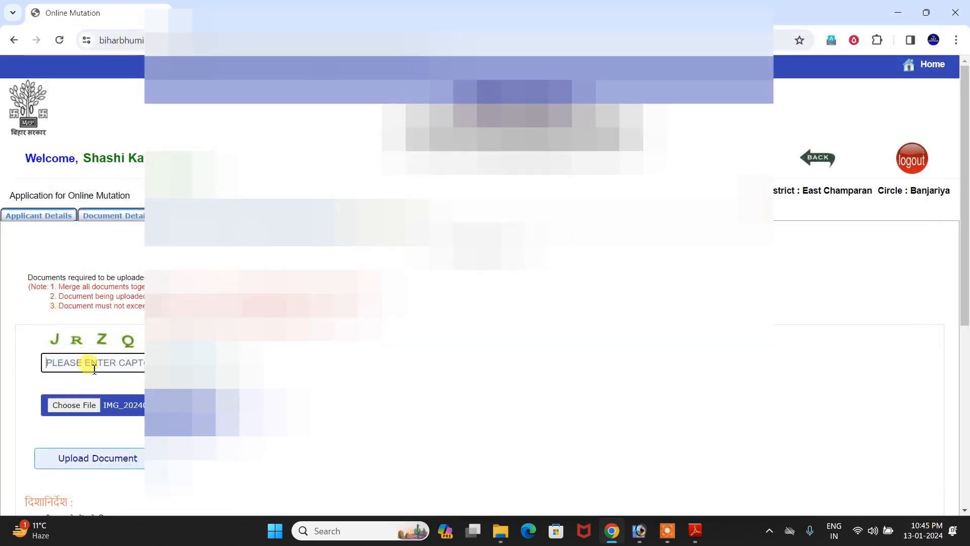
{"action": "type", "text": "JRZQJ"}
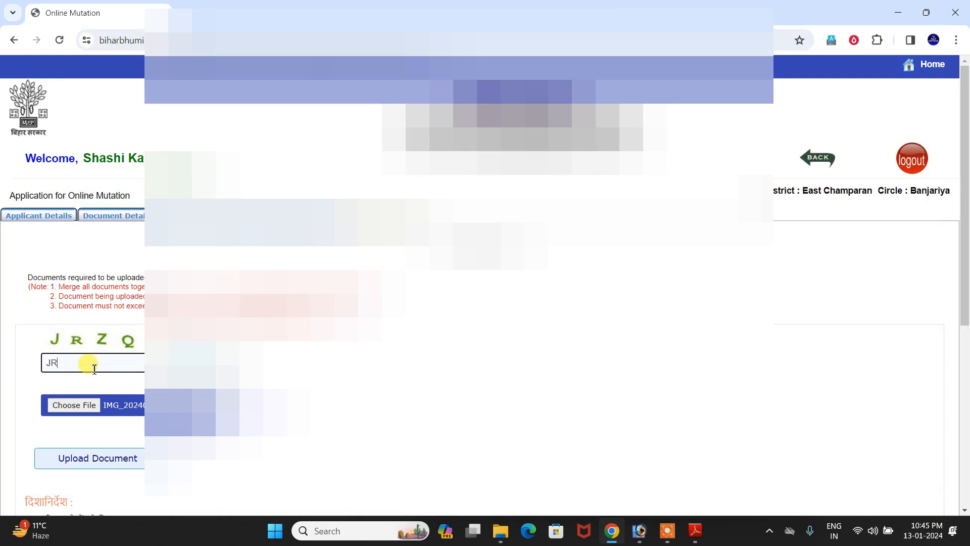
{"action": "left_click", "coordinate": [111, 469]}
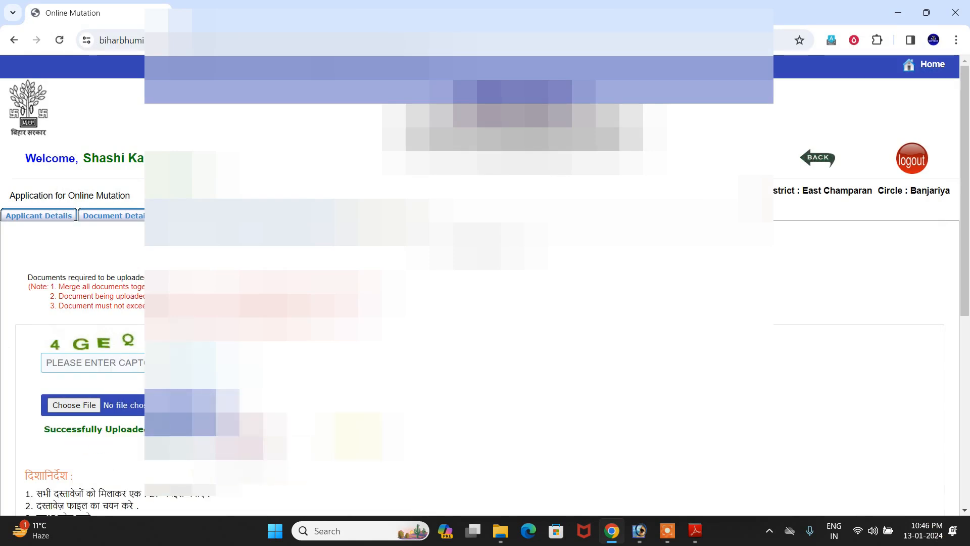
{"action": "scroll", "coordinate": [485, 283], "scroll_direction": "down", "scroll_amount": 5}
{"action": "left_click", "coordinate": [129, 353]}
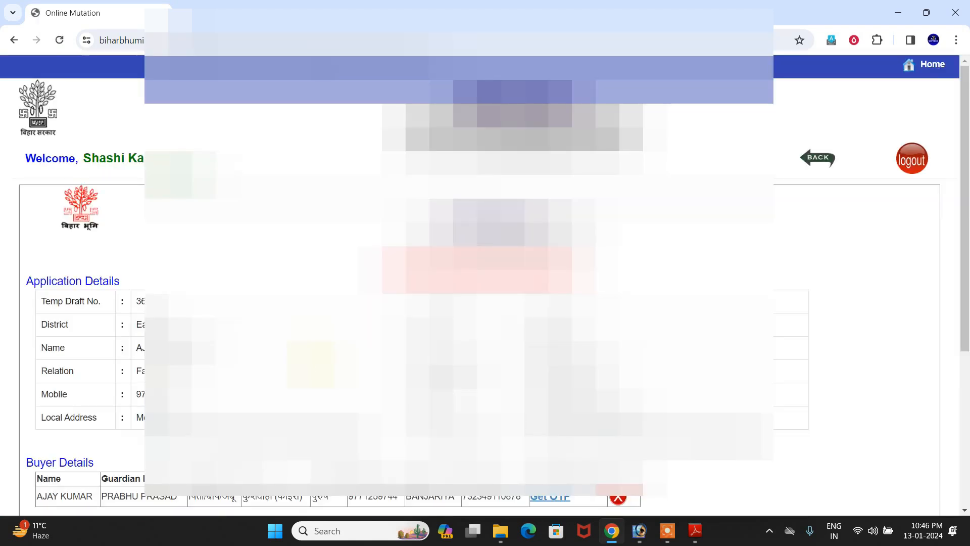
- Request the OTP for the buyer, complete the verification with the received code, and open the application preview for submission
{"action": "scroll", "coordinate": [485, 283], "scroll_direction": "down", "scroll_amount": 4}
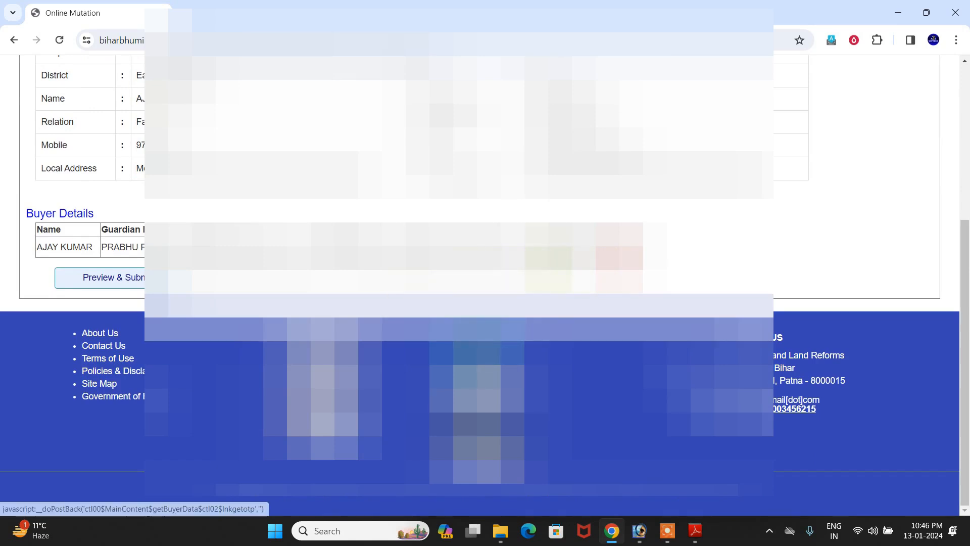
{"action": "left_click", "coordinate": [549, 248]}
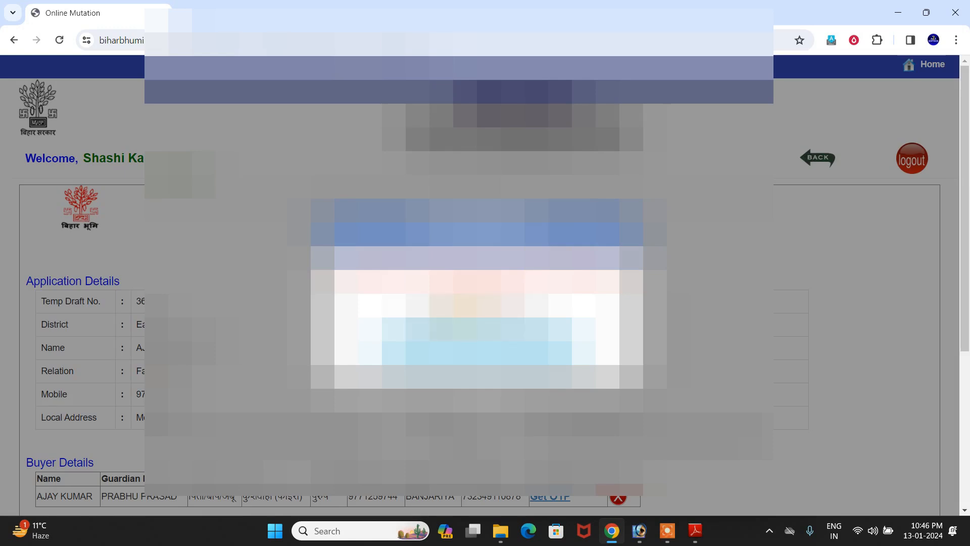
{"action": "left_click", "coordinate": [446, 345]}
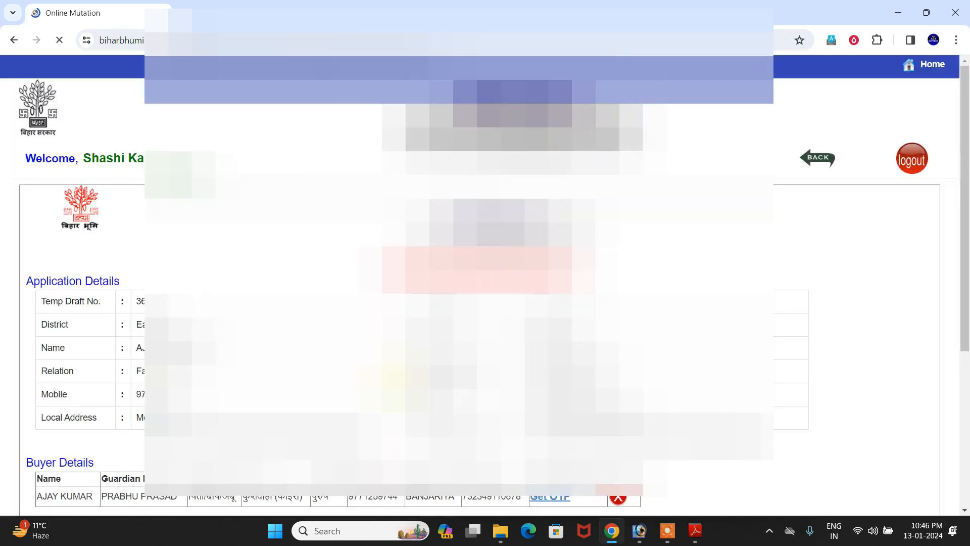
{"action": "scroll", "coordinate": [135, 323], "scroll_direction": "down", "scroll_amount": 4}
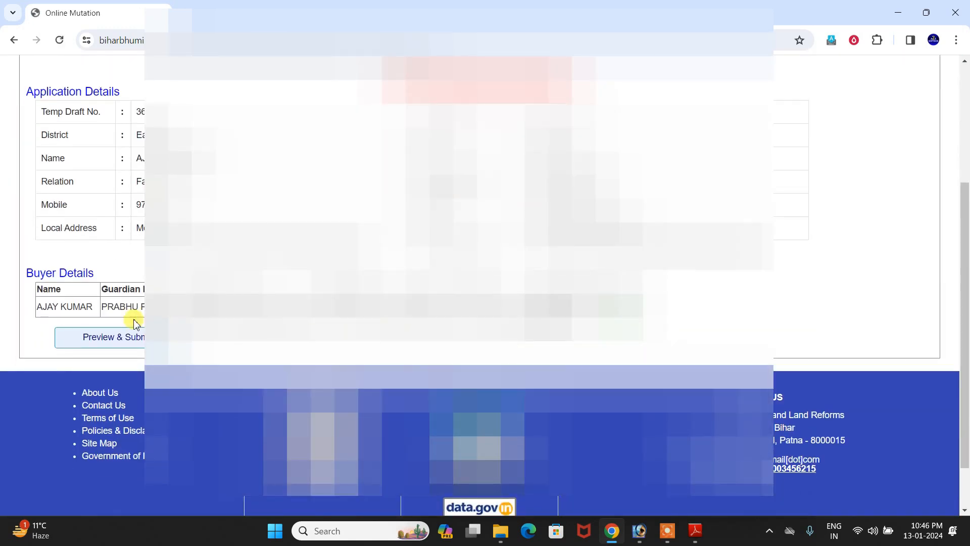
{"action": "left_click", "coordinate": [107, 341]}
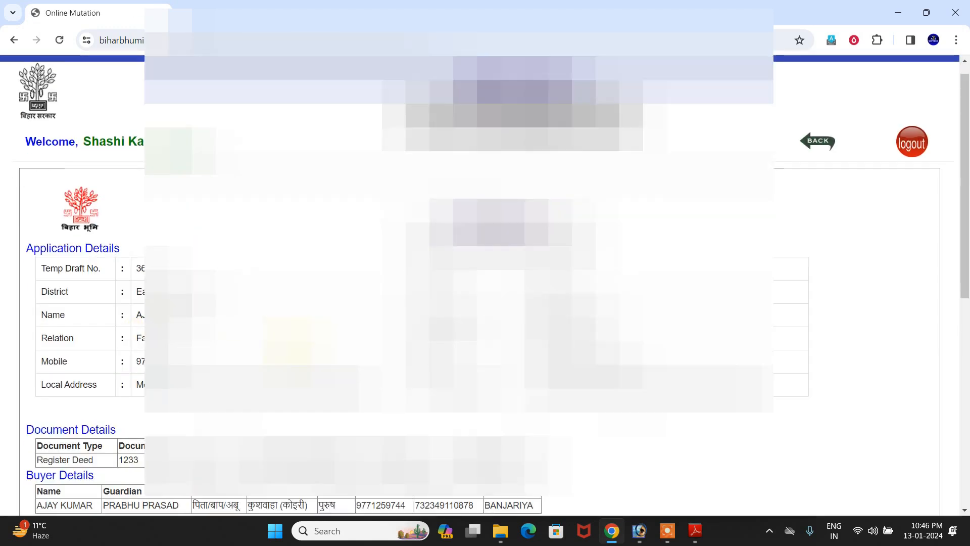
- Accept the declaration (घोषणापत्र) below the uploaded document details and start the final submission of the application
{"action": "scroll", "coordinate": [71, 250], "scroll_direction": "down", "scroll_amount": 10}
{"action": "left_click", "coordinate": [49, 234]}
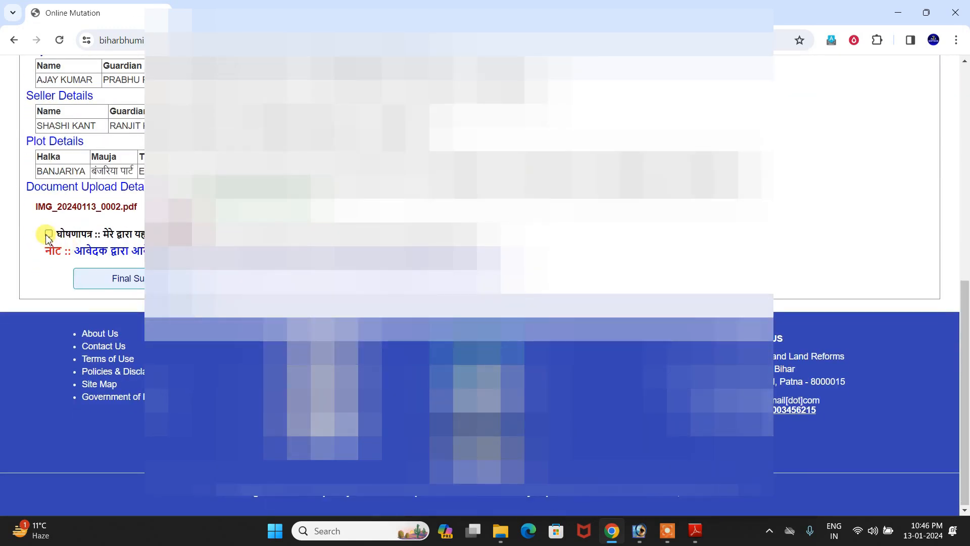
{"action": "left_click", "coordinate": [133, 280]}
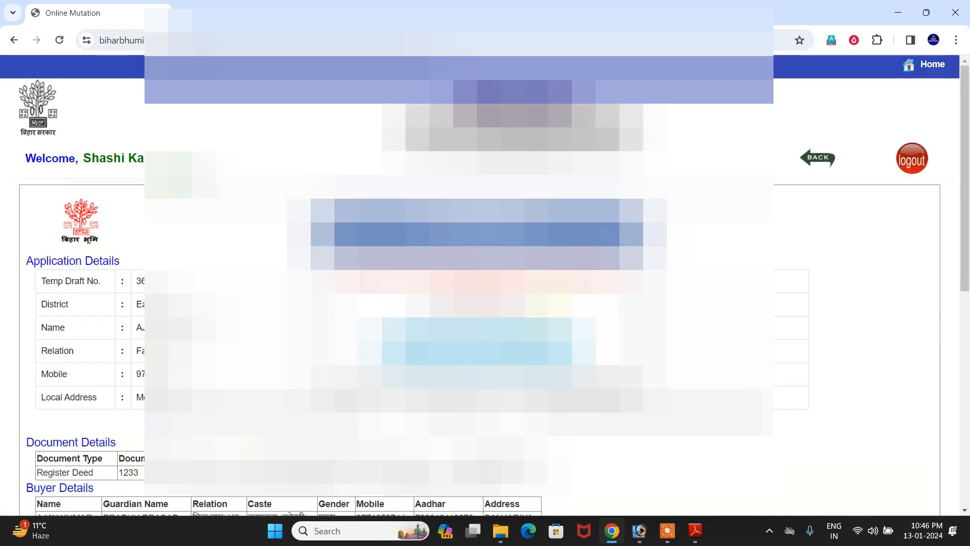